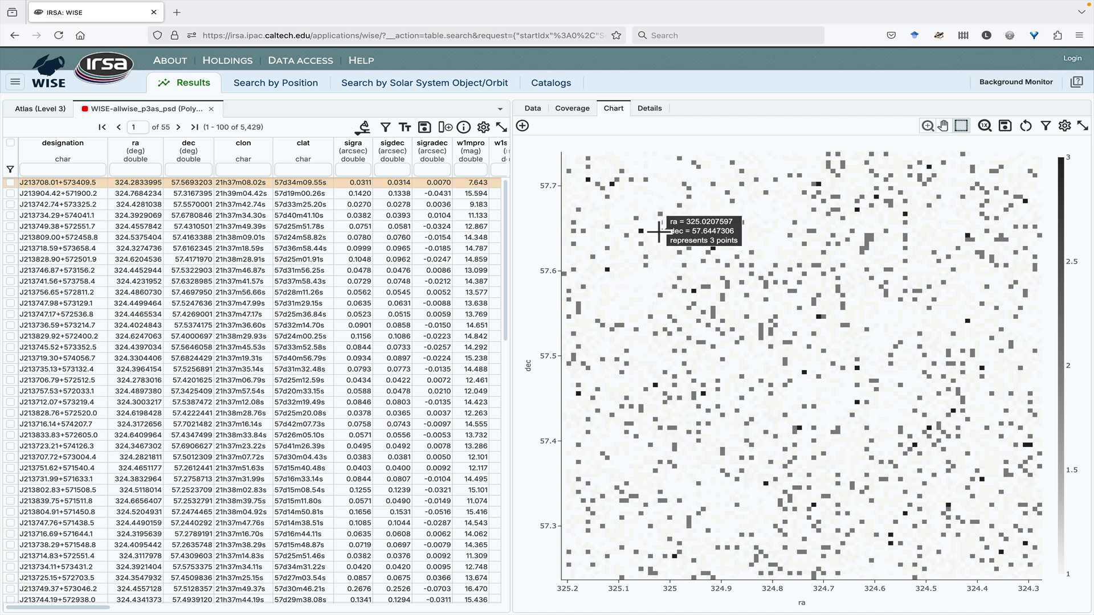
# Open the chart's plot parameters and look through the columns available for X, including their units and descriptions.
pyautogui.click(1064, 125)
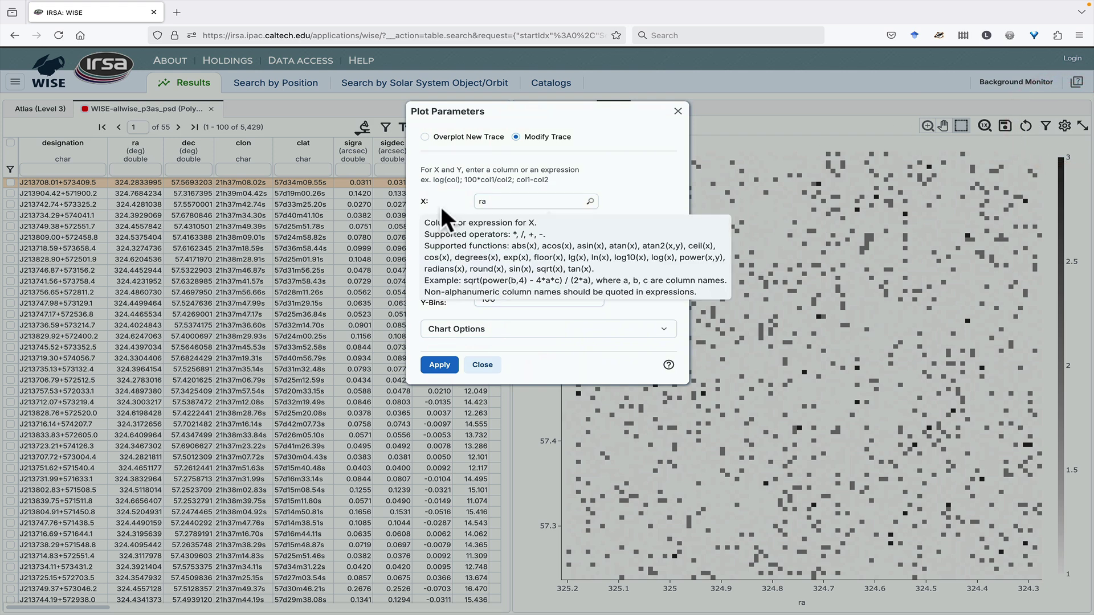
pyautogui.click(591, 202)
pyautogui.scroll(-5, 571, 225)
pyautogui.scroll(5, 569, 220)
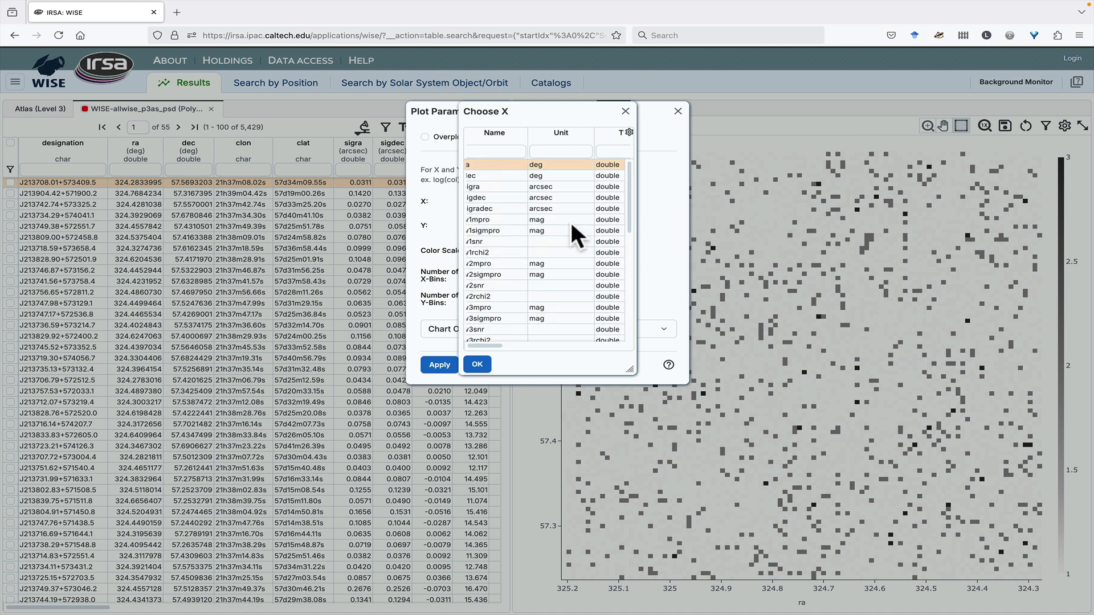
pyautogui.scroll(-6, 569, 220)
pyautogui.moveTo(632, 370); pyautogui.dragTo(860, 480)
pyautogui.scroll(3, 803, 312)
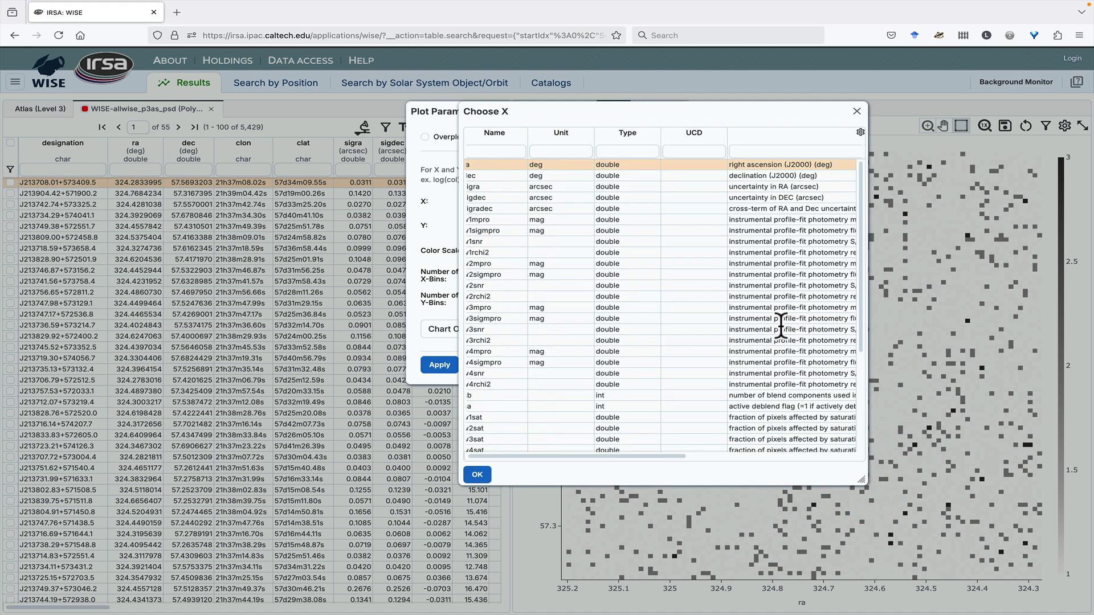
pyautogui.hscroll(3, 804, 188)
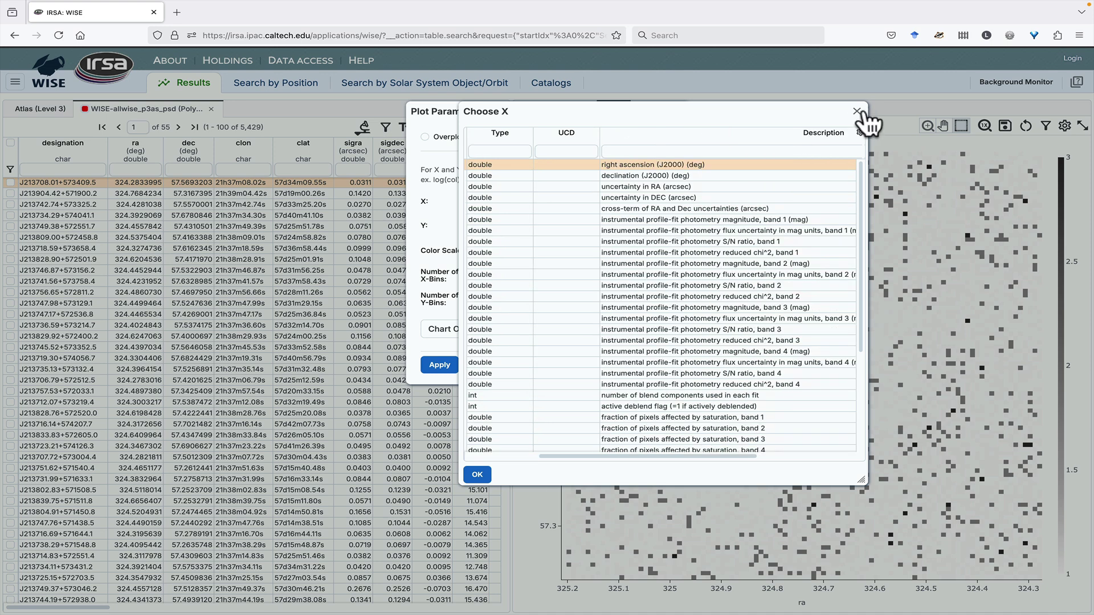
pyautogui.click(857, 111)
# Set the plot's X expression to w1mpro-w4mpro and its Y column to w1mpro.
pyautogui.click(518, 201)
pyautogui.doubleClick(518, 201)
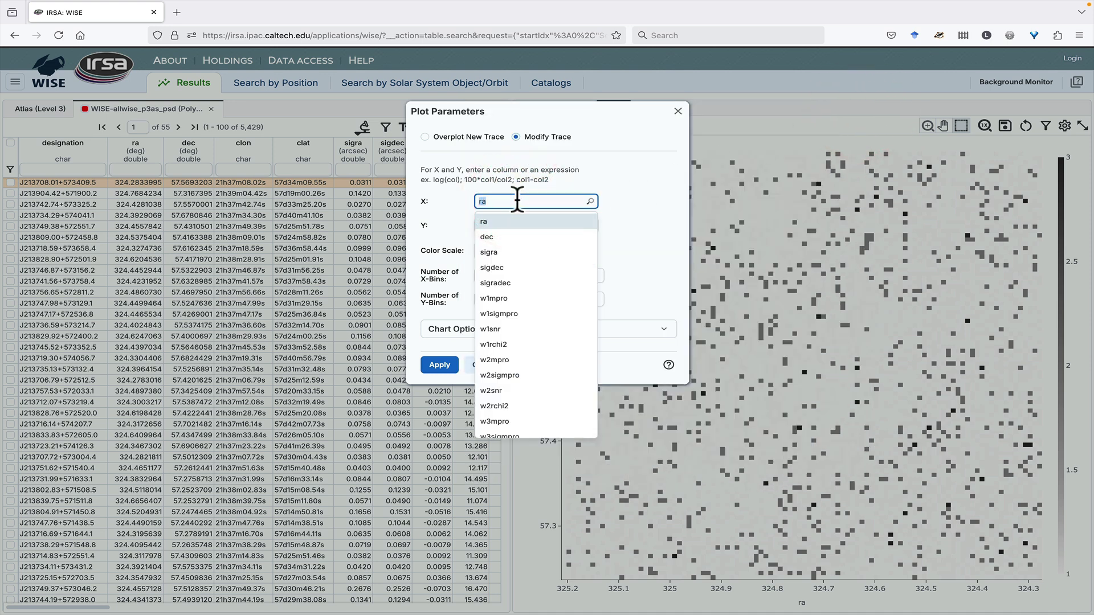
pyautogui.write('w1mpro-w4mpro')
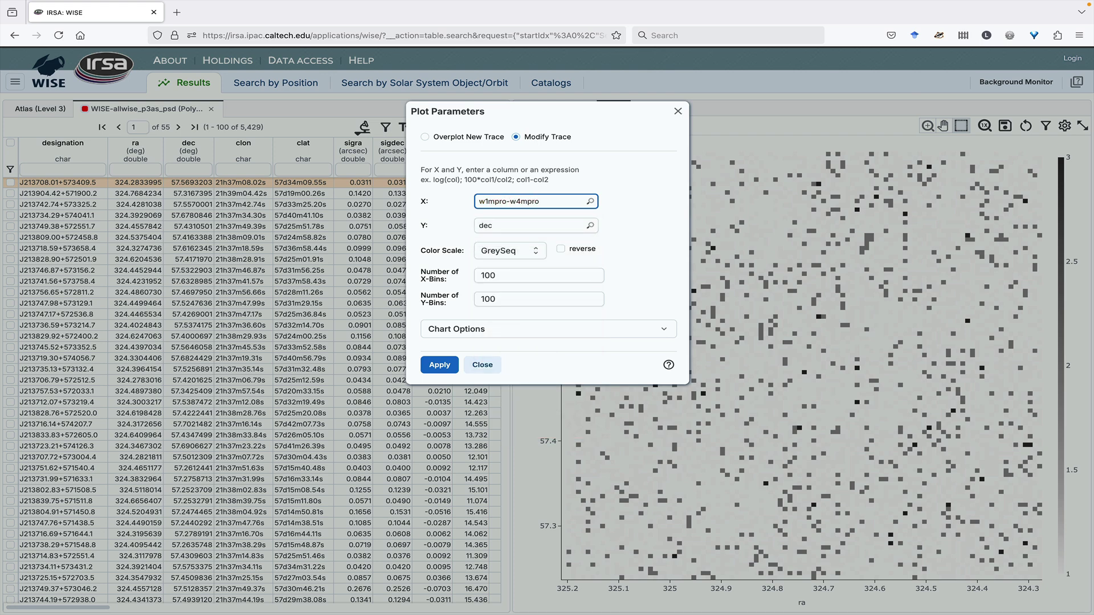
pyautogui.doubleClick(481, 225)
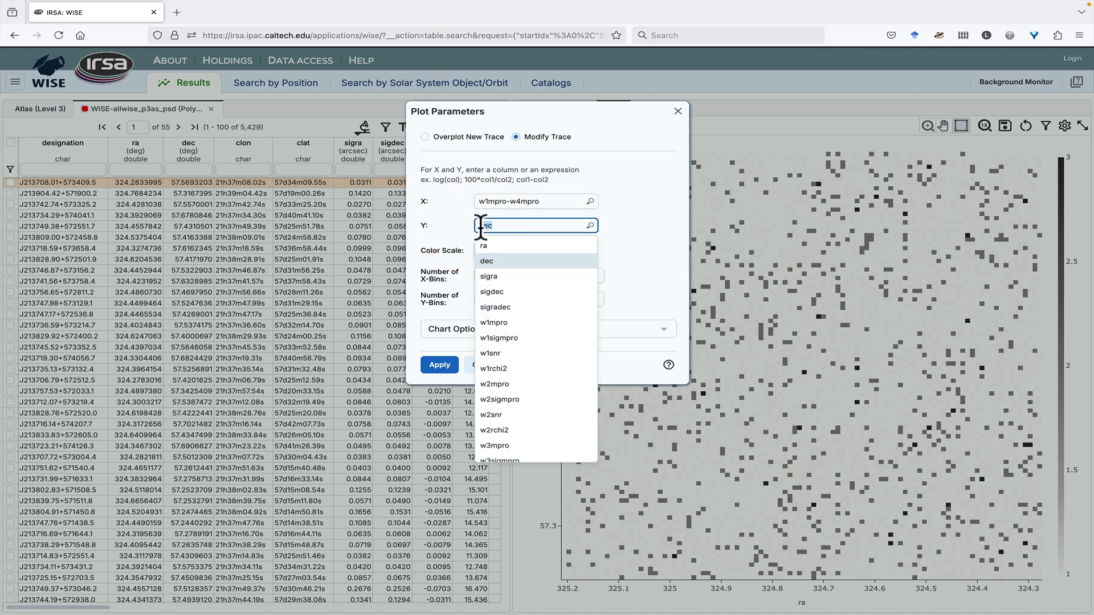
pyautogui.write('w1mpro')
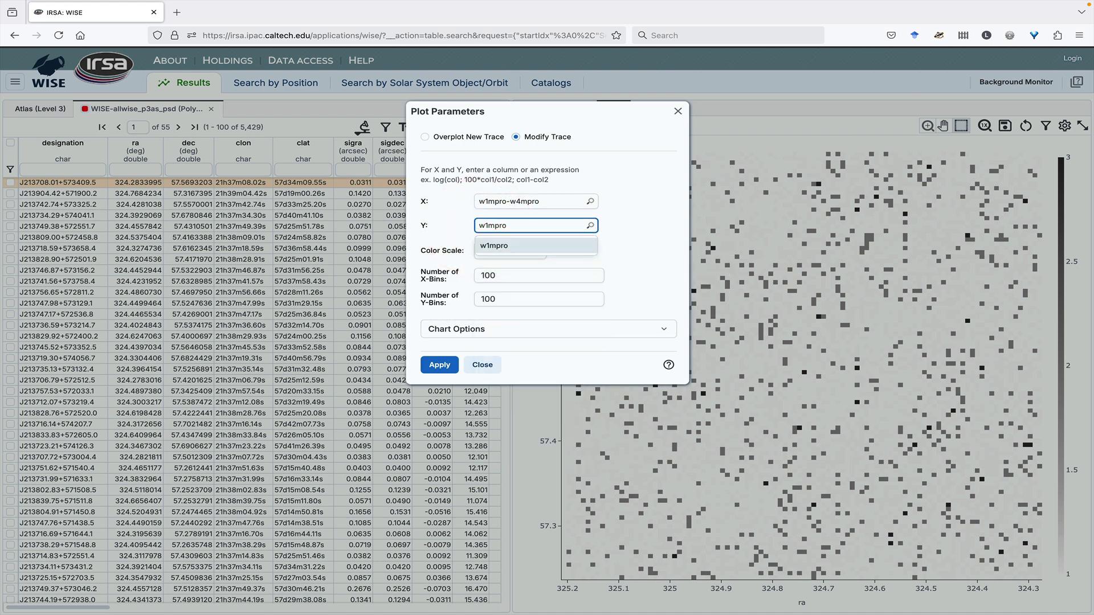
# Reverse the Y axis, label the axes [W1]-[W4] for X and [W1] for Y, and apply the plot changes.
pyautogui.click(495, 329)
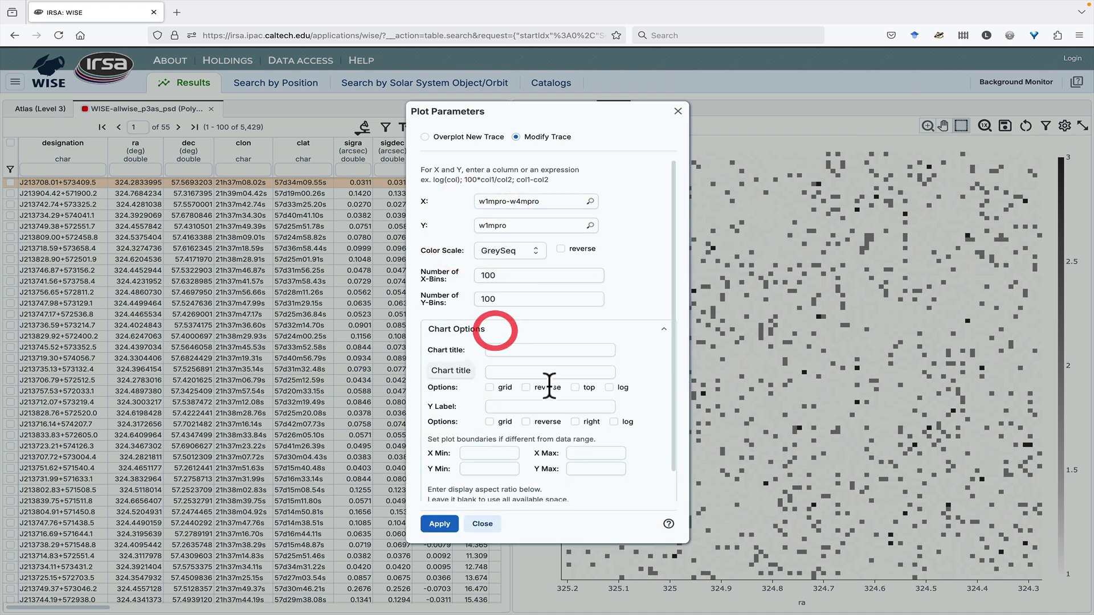
pyautogui.click(525, 422)
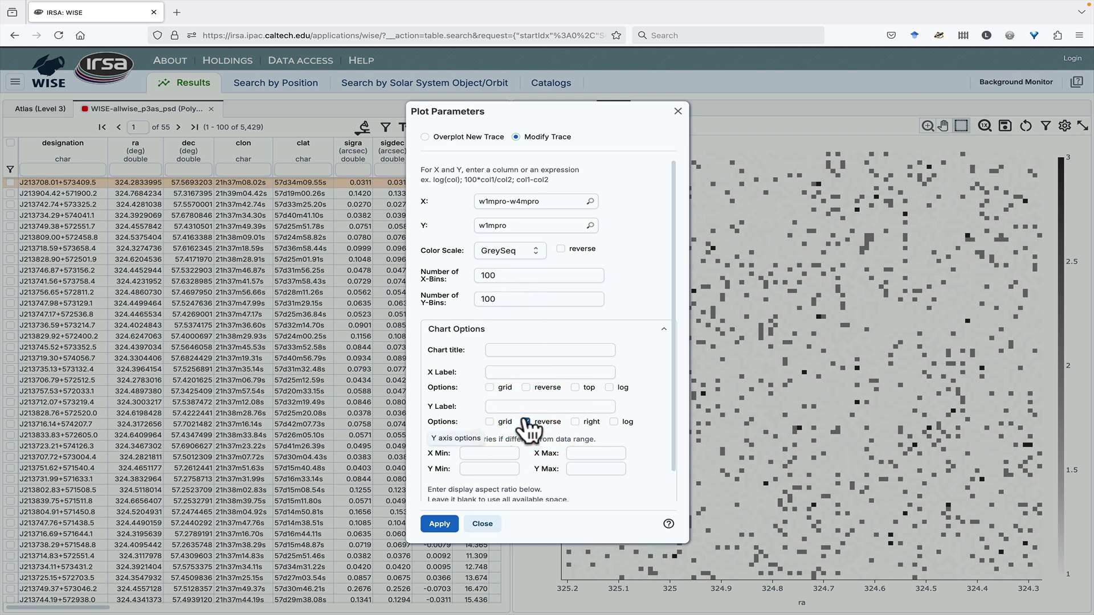
pyautogui.click(508, 373)
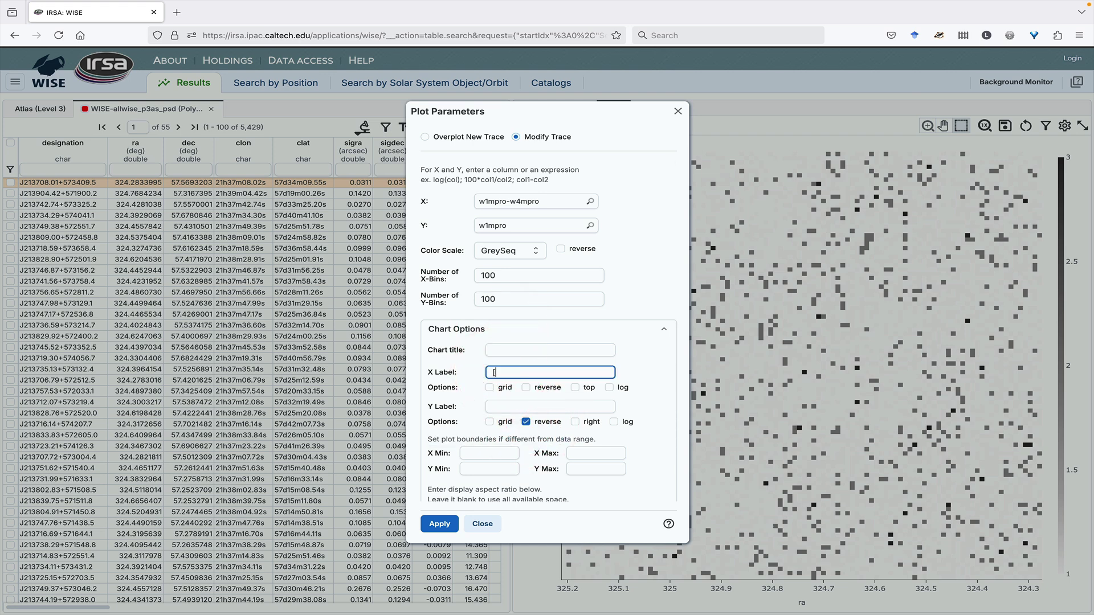
pyautogui.write('[W1]-[W4')
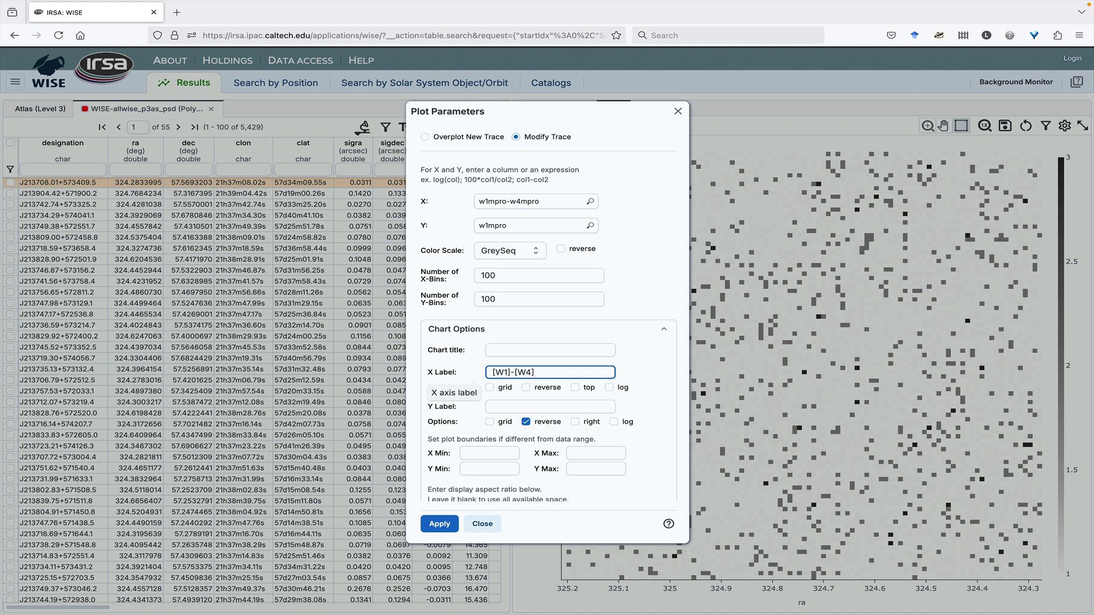
pyautogui.click(507, 407)
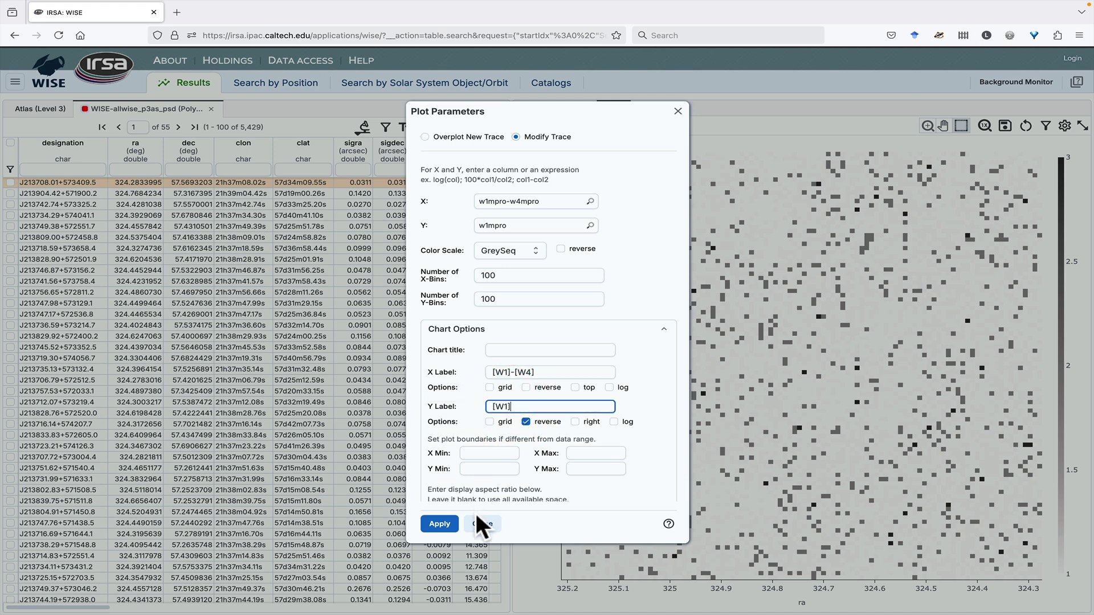
pyautogui.click(449, 524)
pyautogui.click(476, 462)
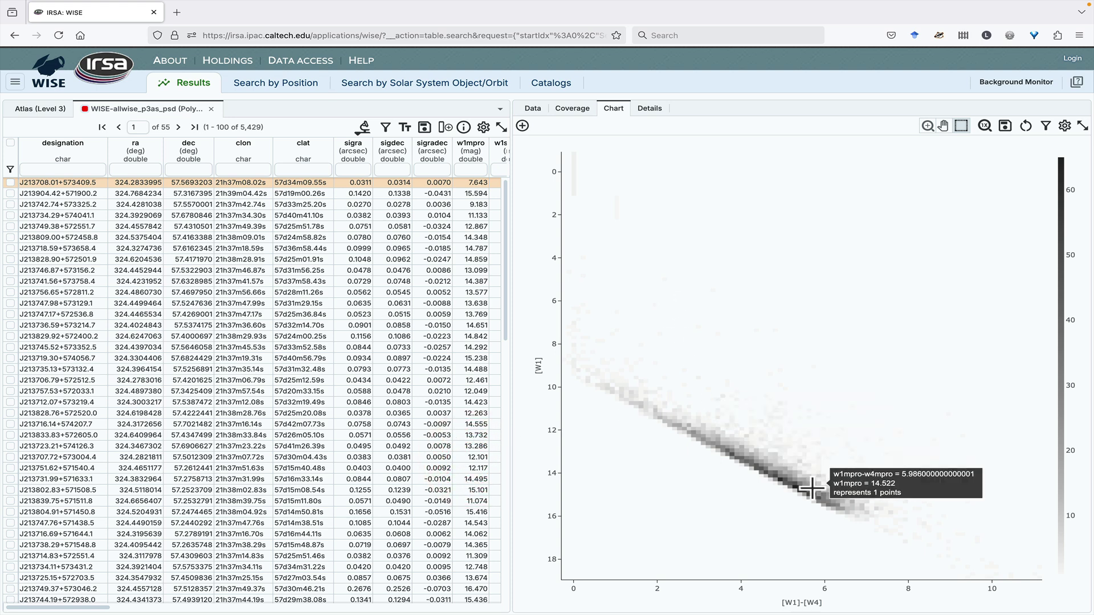
# Filter the catalog table to sources with w1snr > 10.
pyautogui.moveTo(804, 487)
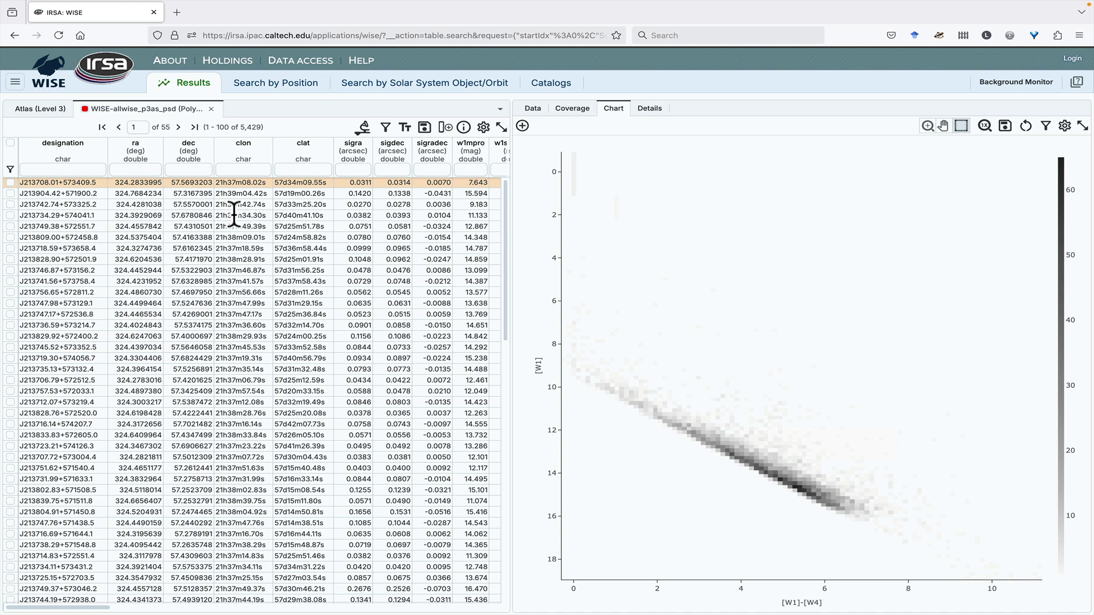
pyautogui.hscroll(3, 234, 215)
pyautogui.hscroll(6, 234, 215)
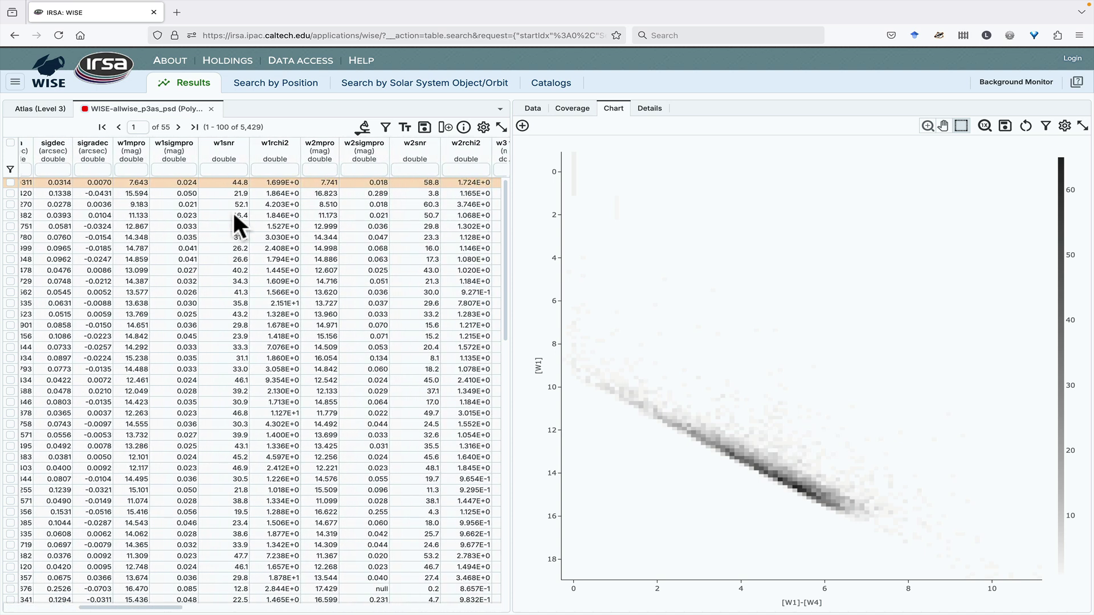
pyautogui.click(226, 170)
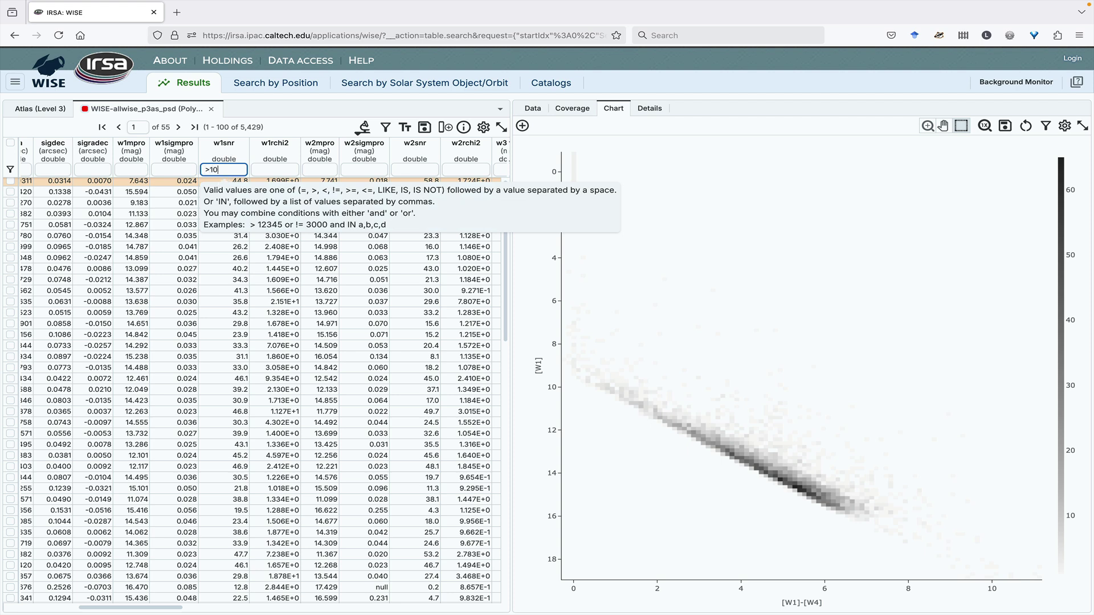
pyautogui.write('>10')
pyautogui.press('Return')
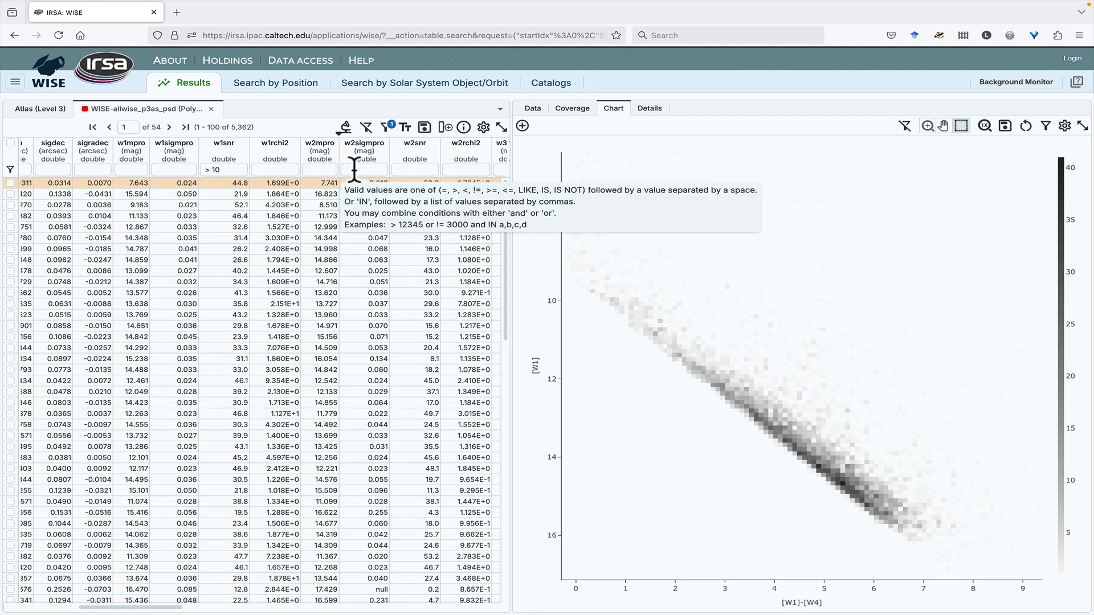
# Add a table filter that keeps only sources with w2snr > 10.
pyautogui.hscroll(1, 355, 169)
pyautogui.click(355, 169)
pyautogui.write('>10')
pyautogui.press('Return')
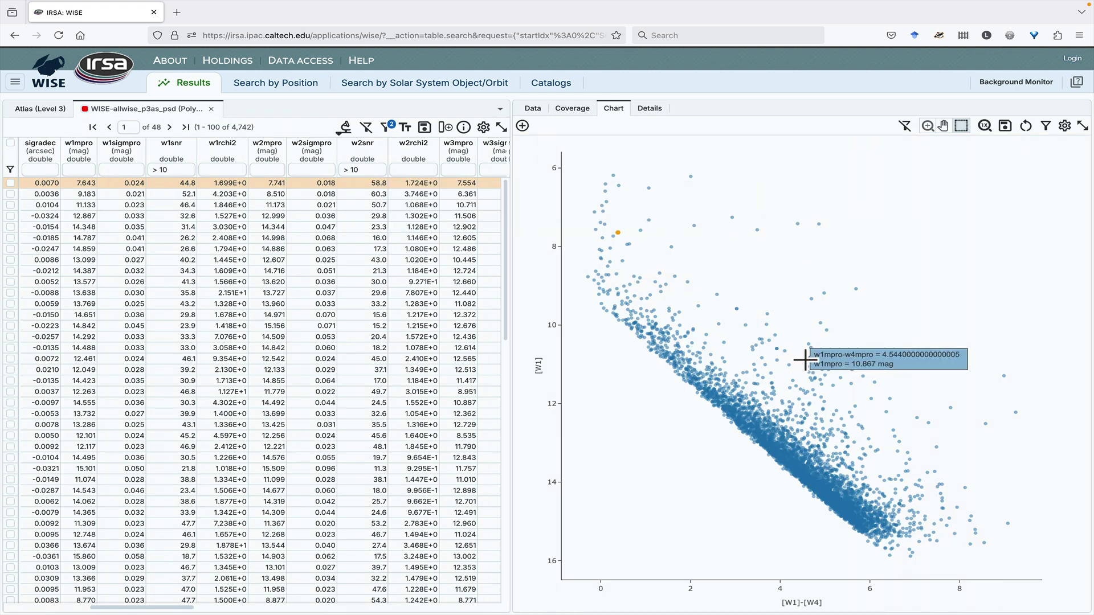
# Enable symmetric X errors for the plot with the expression sqrt(power(w1sigmpro,2)+power(w4sigmpro,2)).
pyautogui.click(1065, 126)
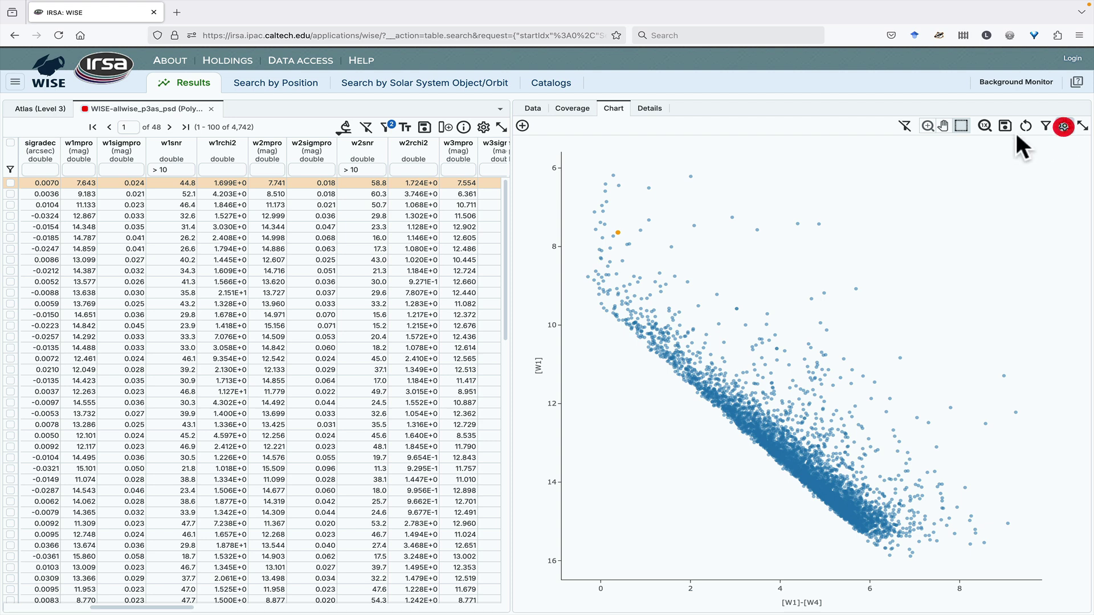
pyautogui.click(478, 221)
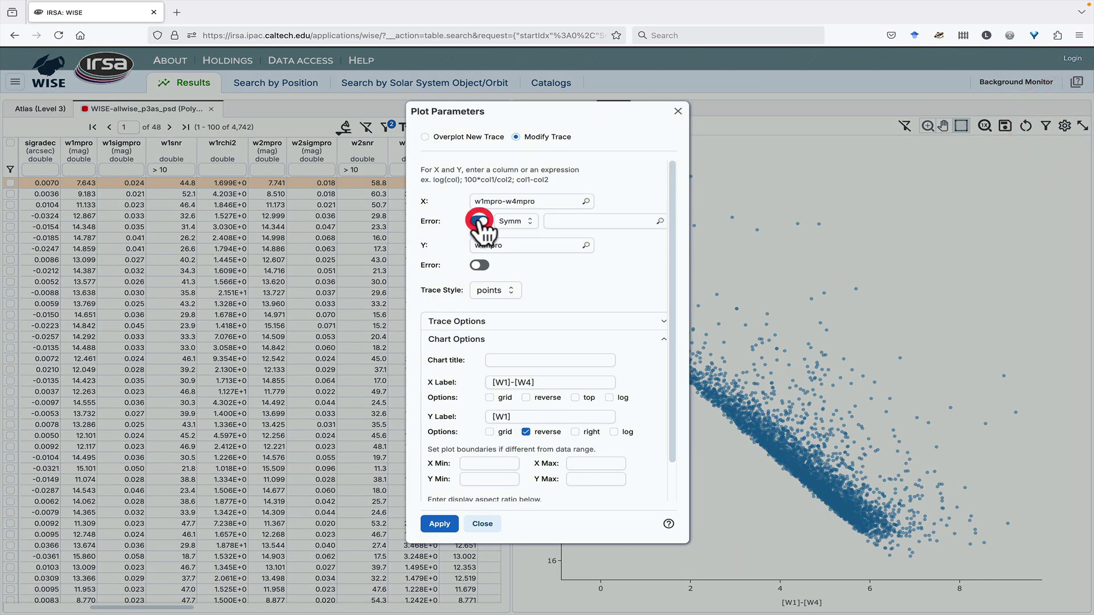
pyautogui.click(550, 221)
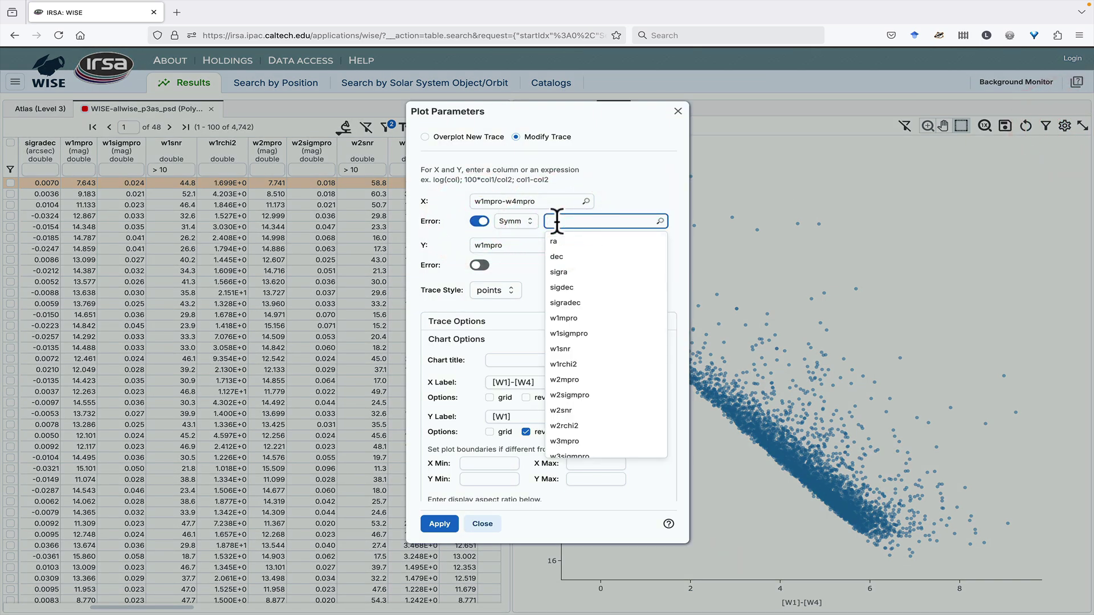
pyautogui.write('sqrt(power(w1sigmpro,2),')
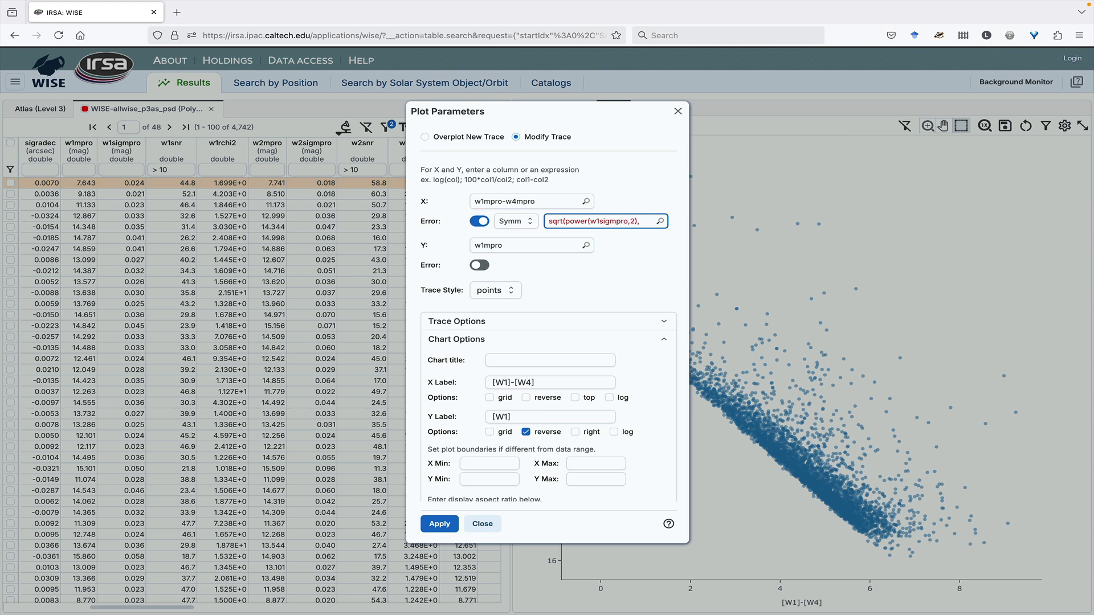
pyautogui.write('ower(w4sigmpro,2))')
# Enable symmetric Y errors using w1sigmpro, apply the error bars to the chart and close the plot parameters.
pyautogui.click(479, 265)
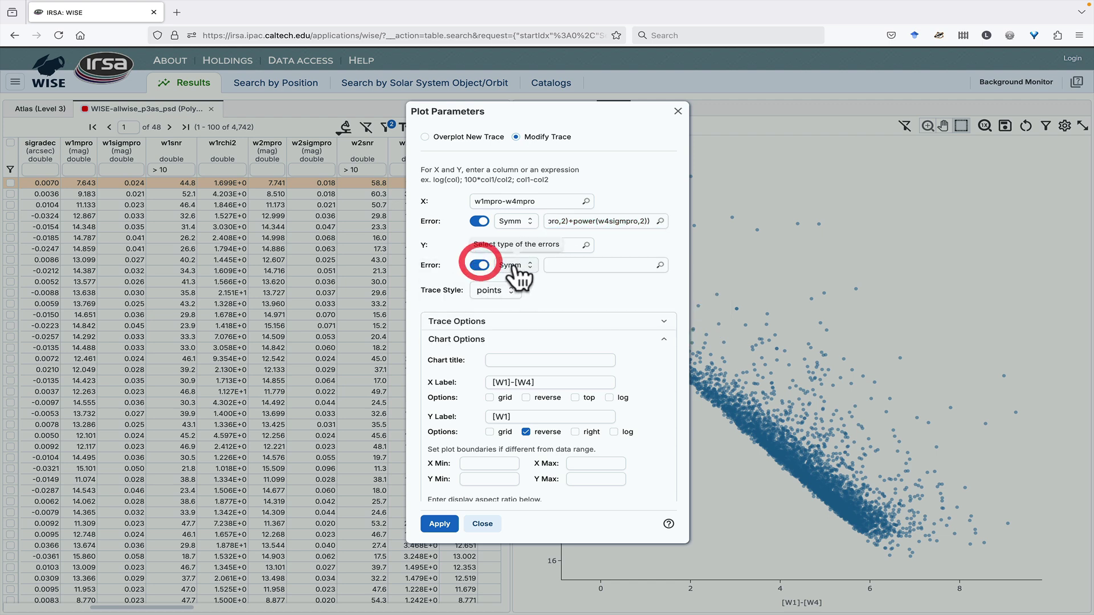
pyautogui.click(562, 265)
pyautogui.write('w1s')
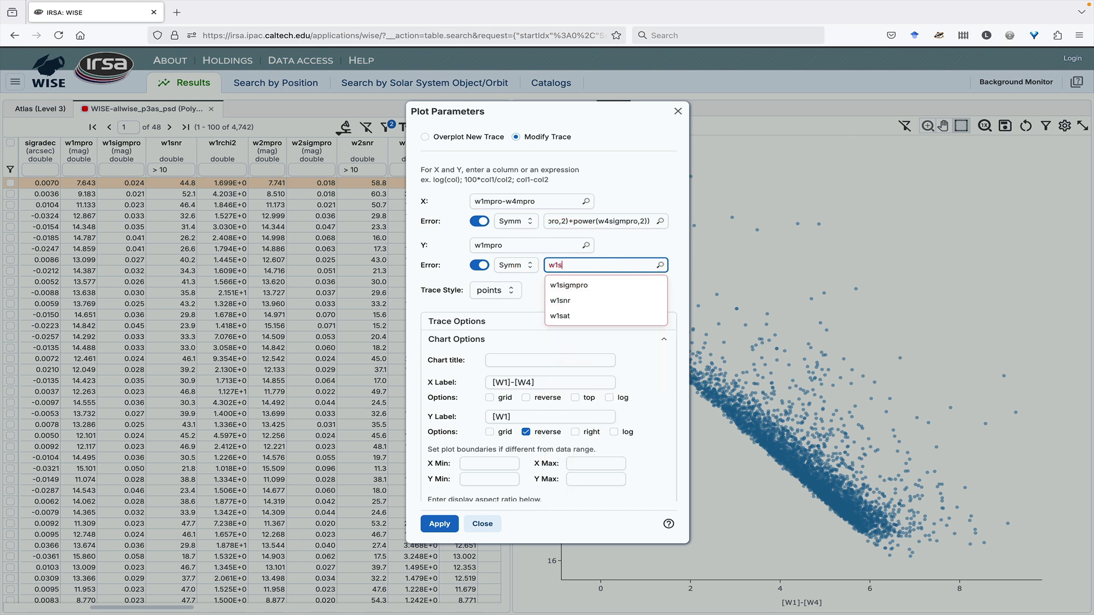
pyautogui.write('igmpro')
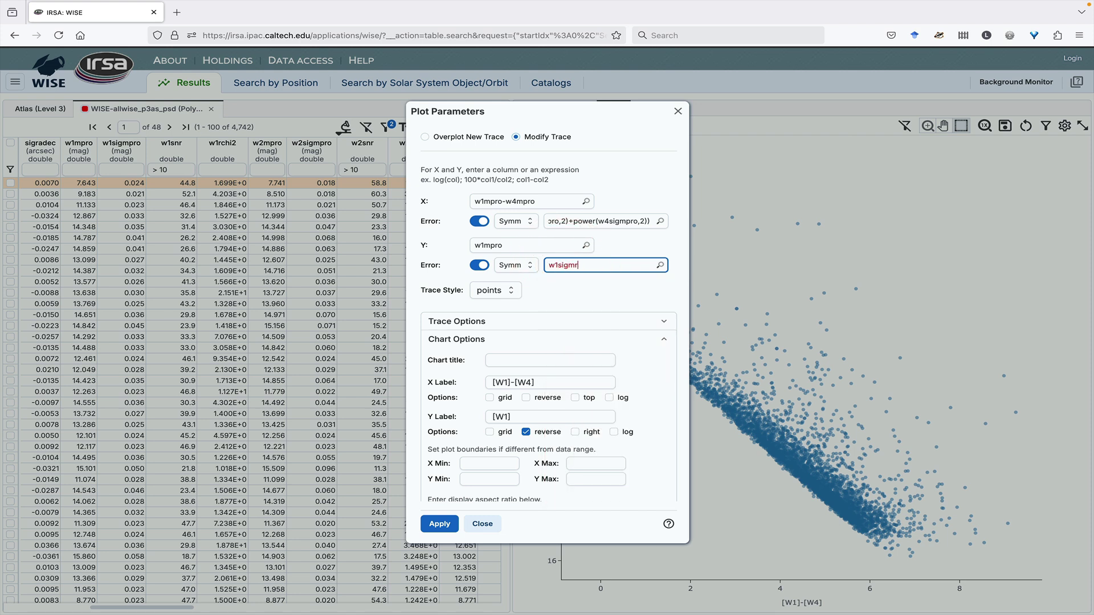
pyautogui.click(441, 524)
pyautogui.click(484, 523)
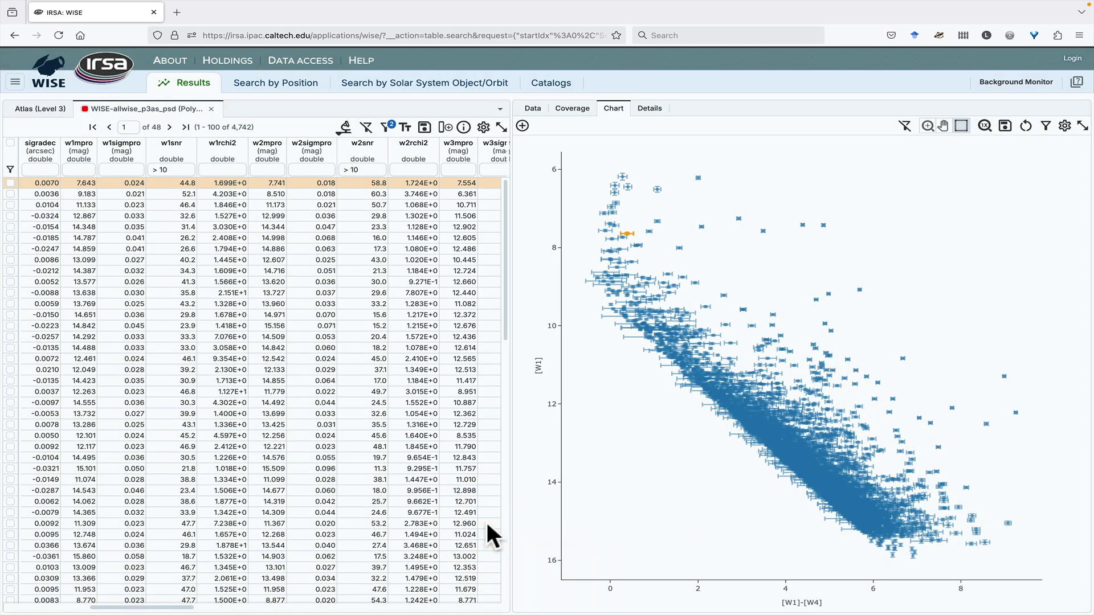
# Change the trace color to the orange swatch, rgba(245,166,35,0.5), and apply it with the plot parameters moved clear of the chart.
pyautogui.click(1064, 126)
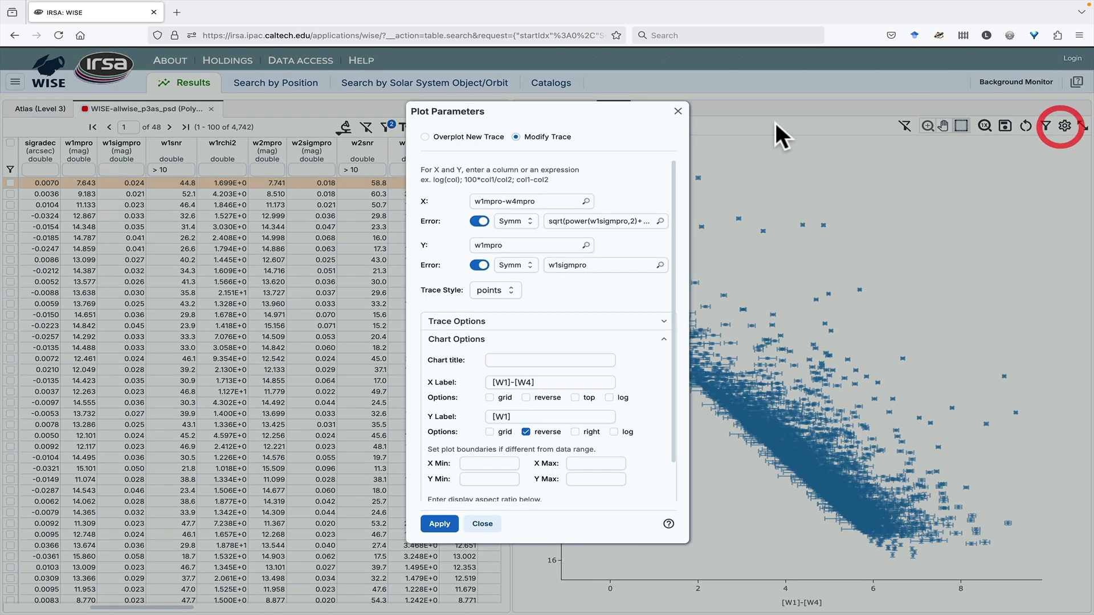
pyautogui.moveTo(617, 108); pyautogui.dragTo(471, 109)
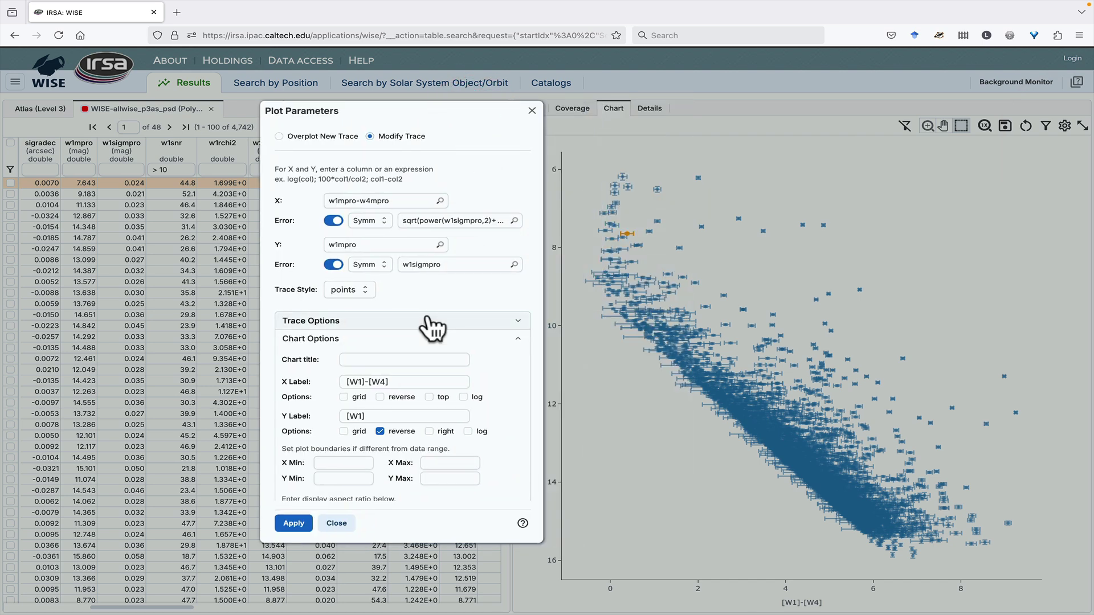
pyautogui.click(429, 320)
pyautogui.scroll(-2, 446, 354)
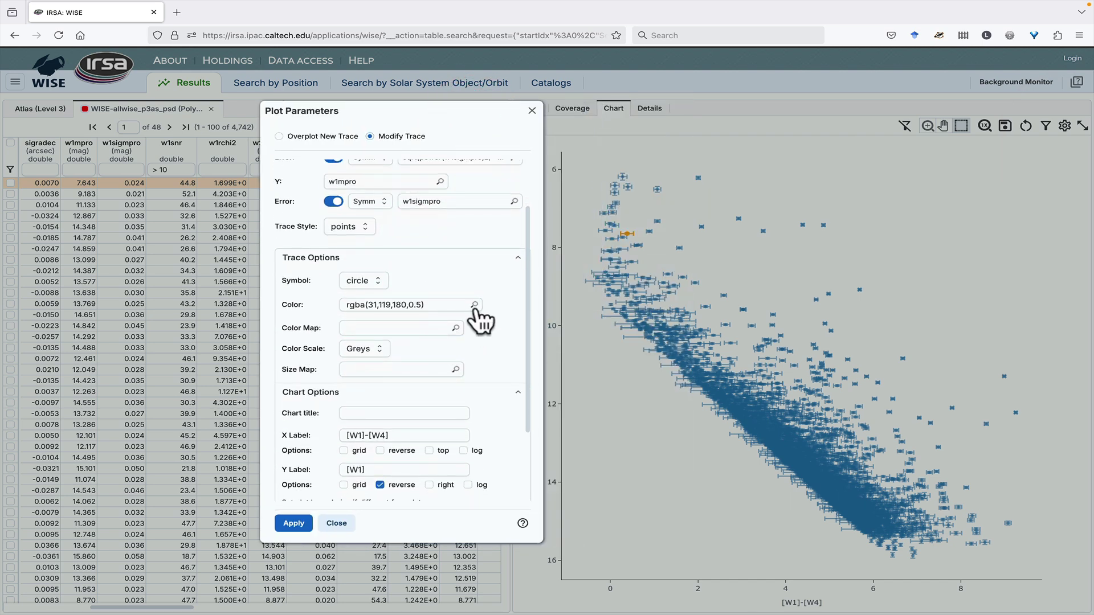
pyautogui.click(474, 305)
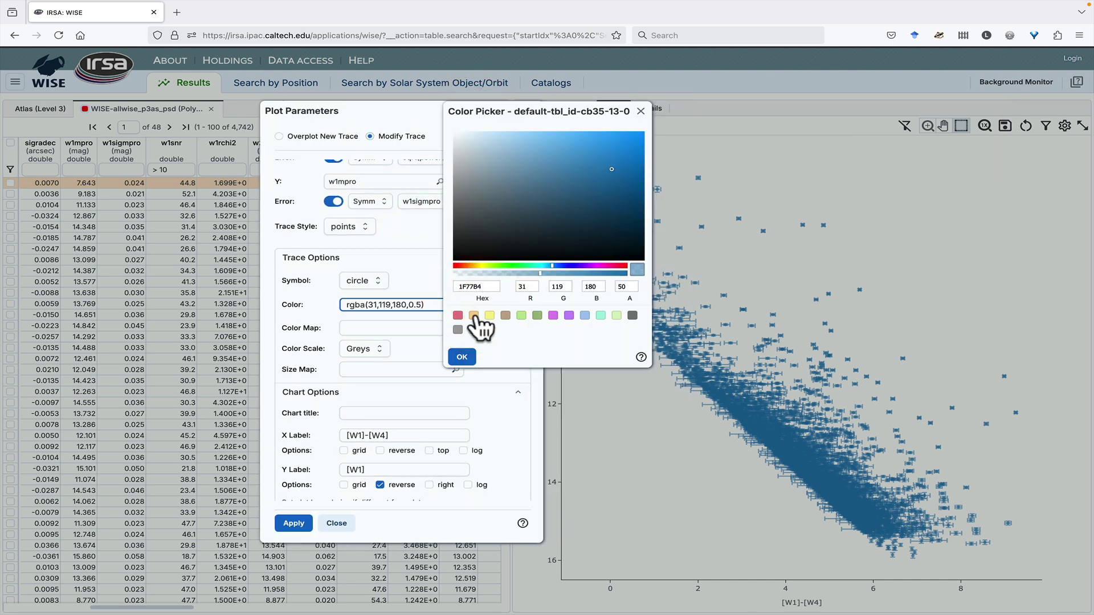
pyautogui.click(474, 316)
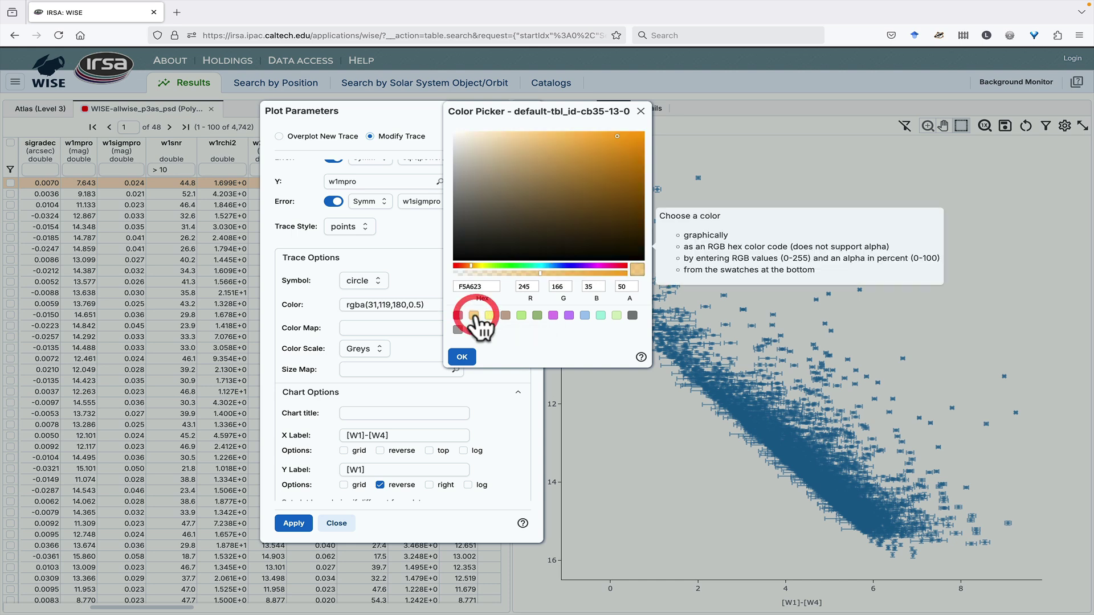
pyautogui.click(462, 357)
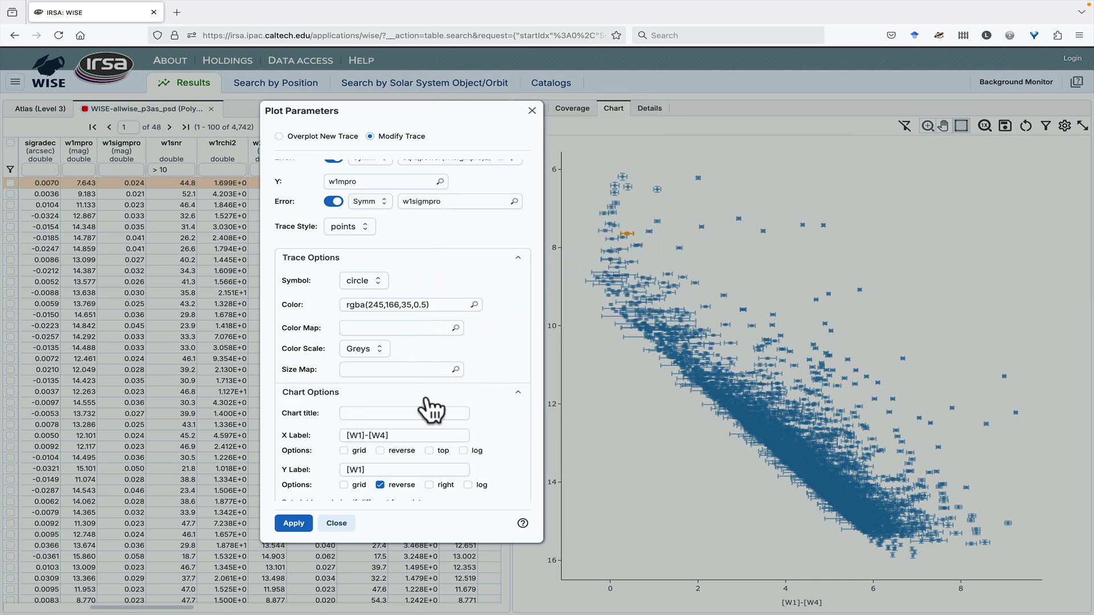
pyautogui.click(293, 523)
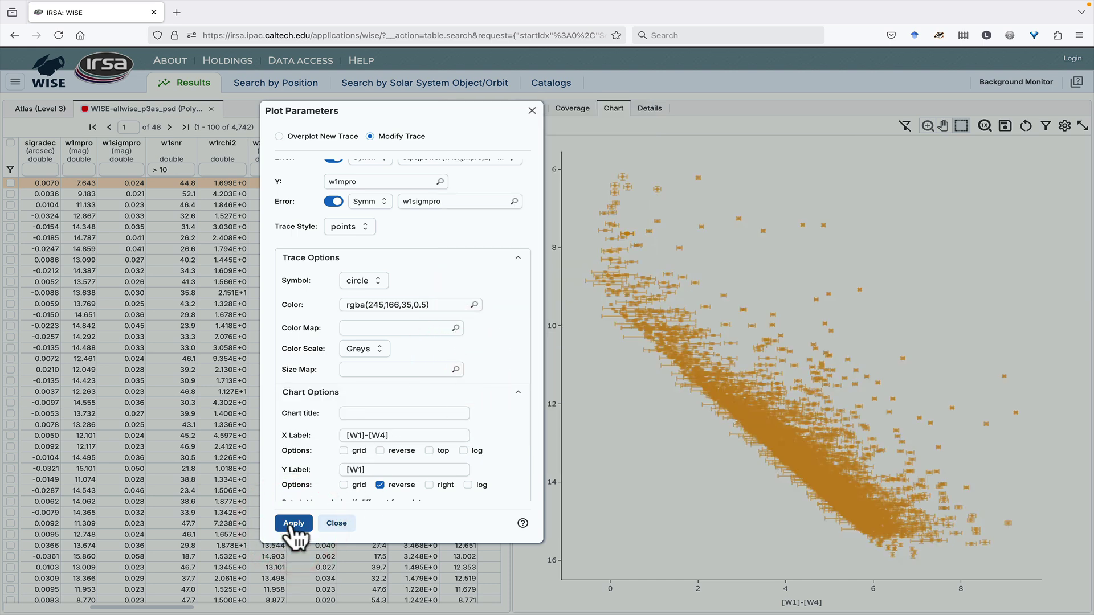
# Change the trace color to the purple swatch, rgba(189,16,224,0.5), and apply it to the chart.
pyautogui.click(474, 305)
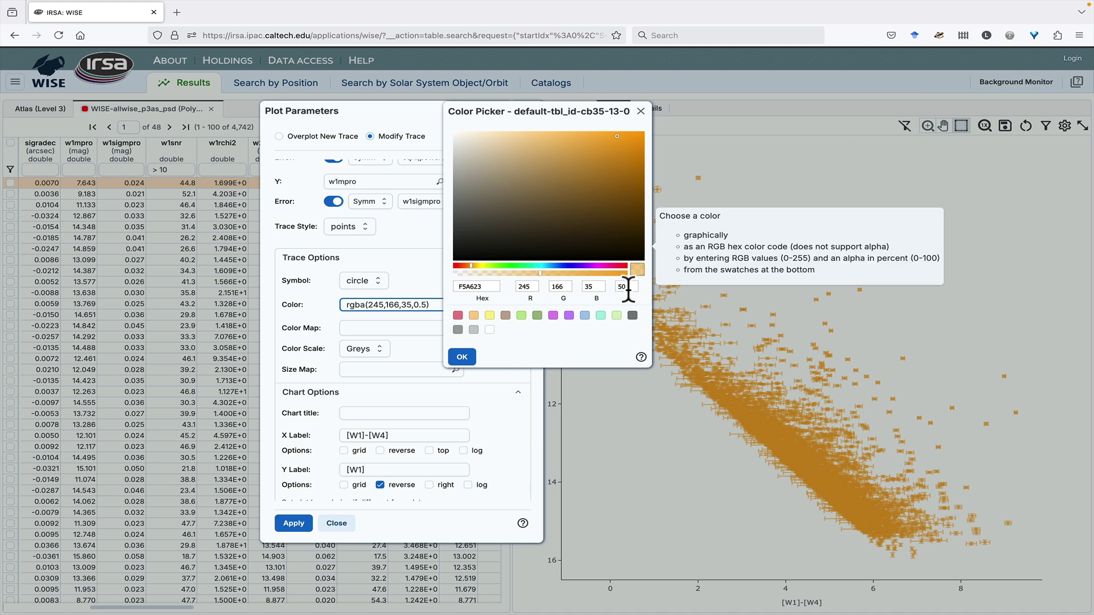
pyautogui.click(553, 316)
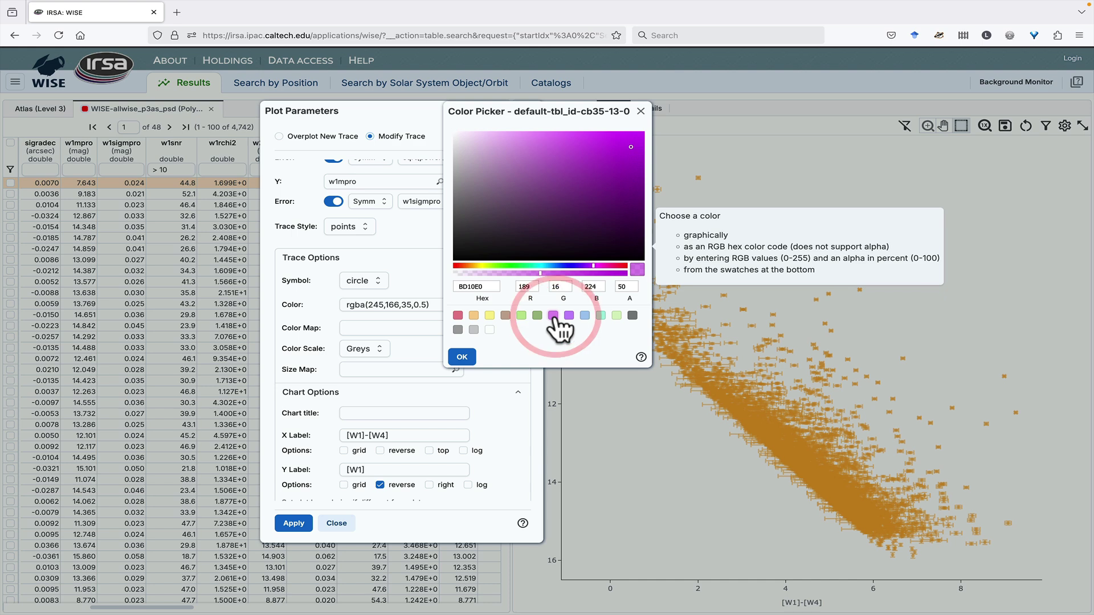
pyautogui.click(462, 358)
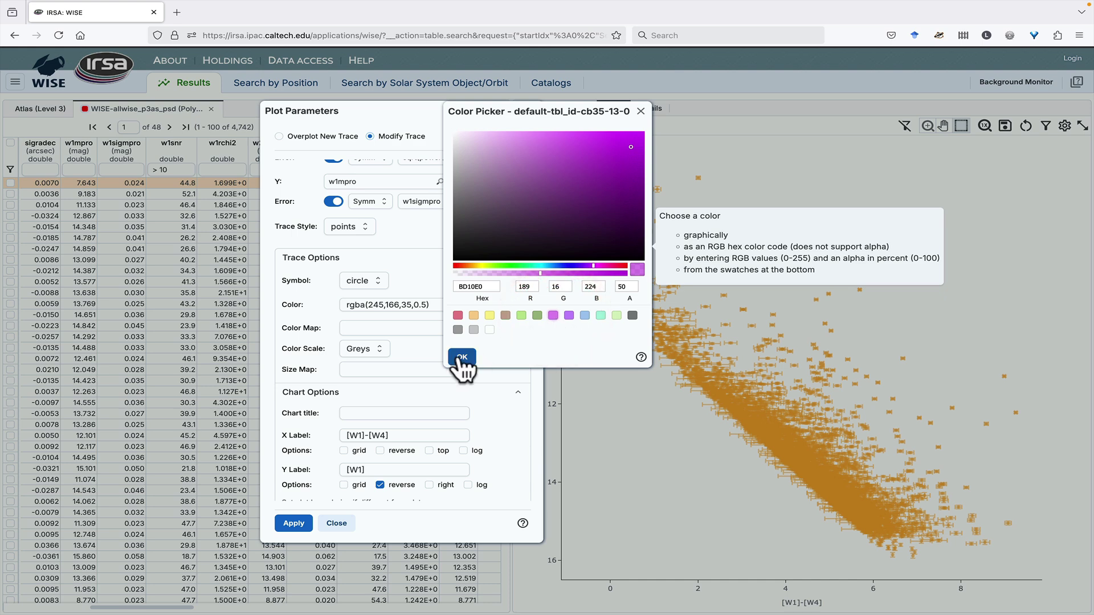
pyautogui.click(292, 524)
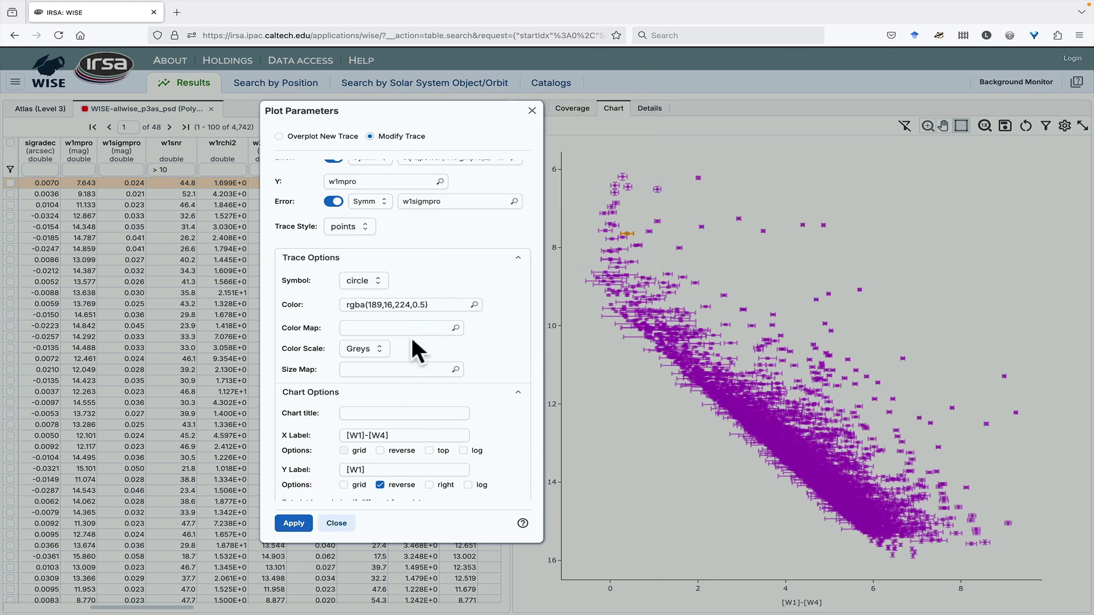
# Map the trace color to the w4snr column and apply it to the chart.
pyautogui.click(445, 330)
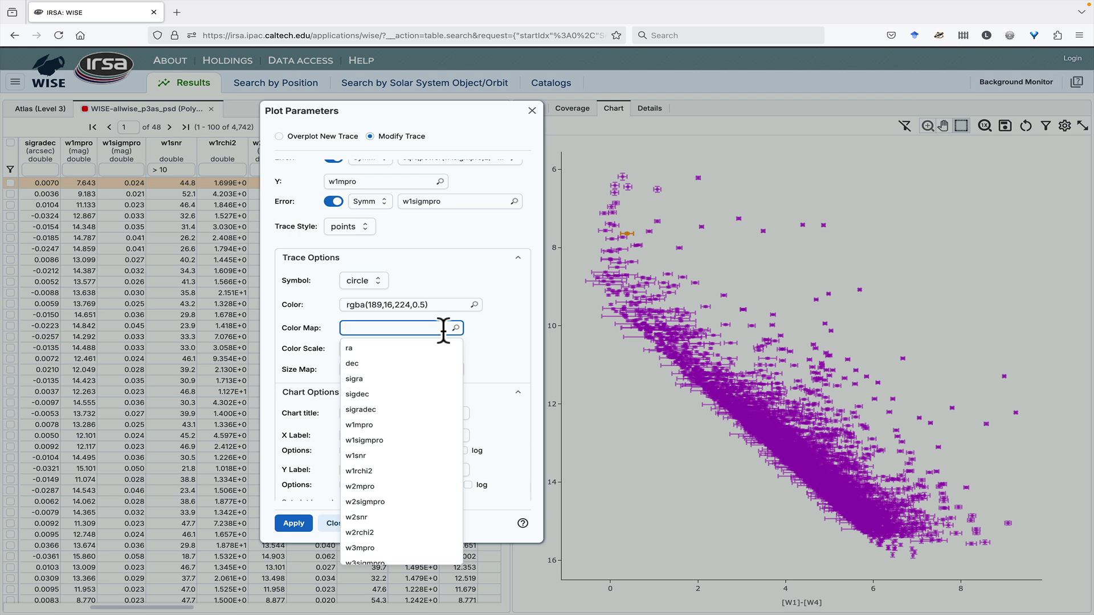
pyautogui.write('w4snr')
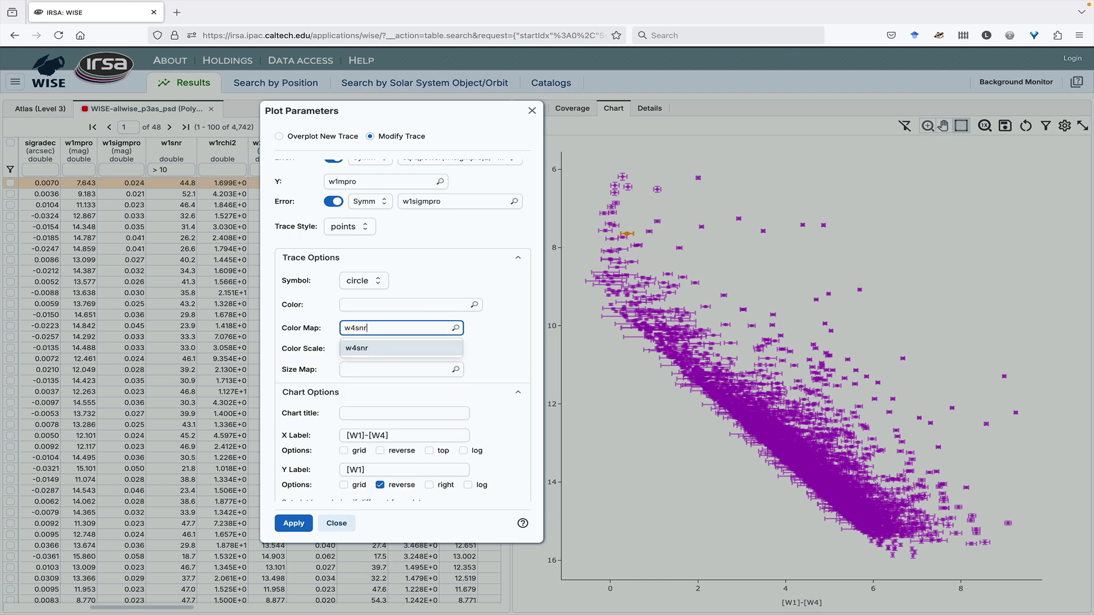
pyautogui.press('Return')
pyautogui.click(294, 523)
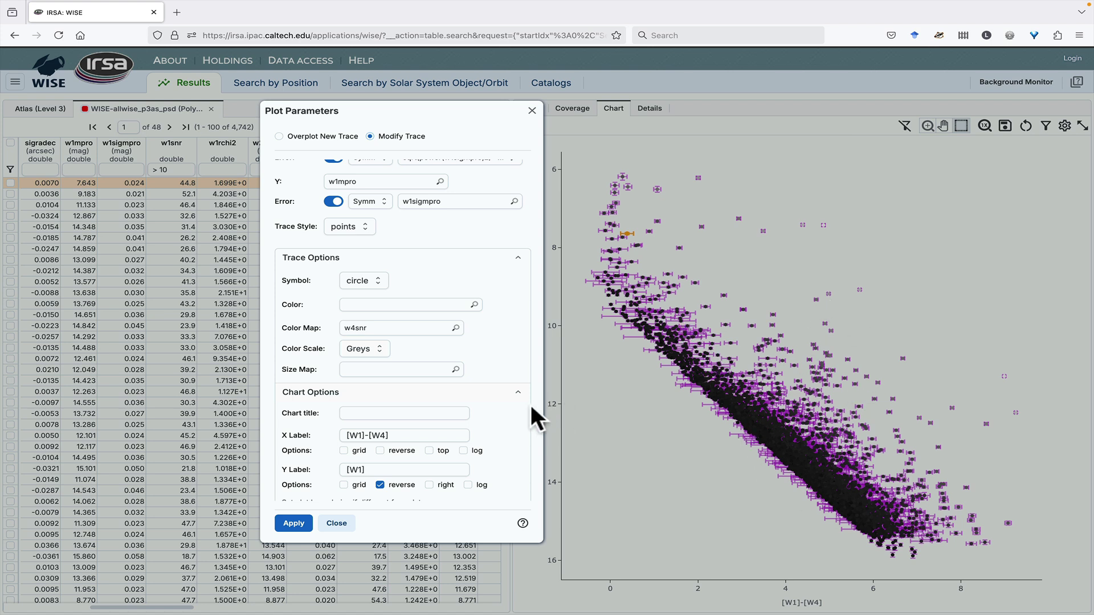
# Set the color scale to YlOrRd, apply it, close the plot parameters and inspect the values of several plotted points.
pyautogui.click(378, 349)
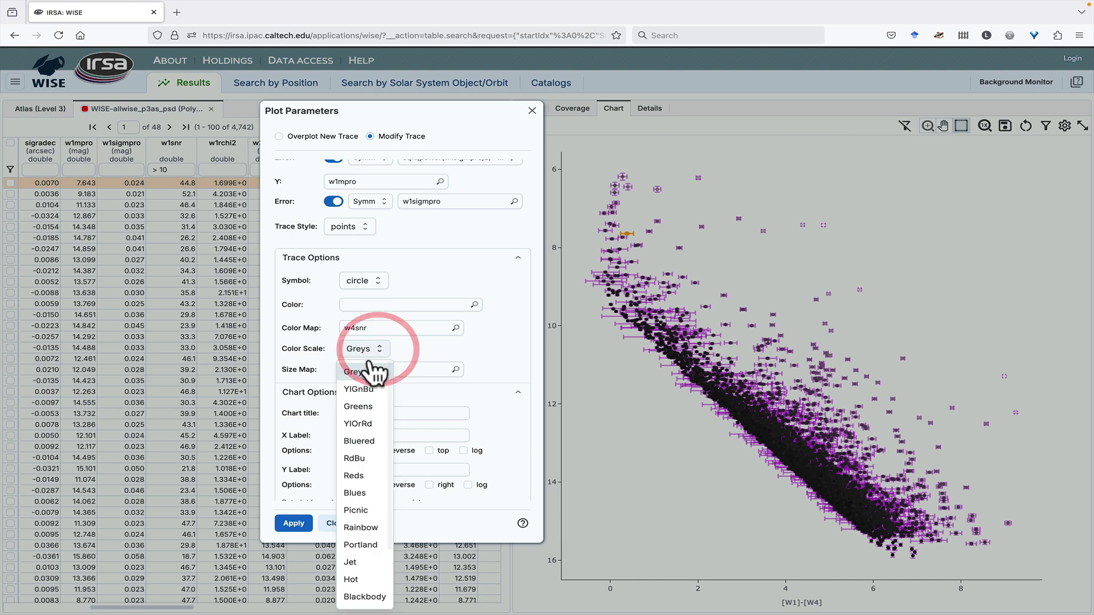
pyautogui.click(357, 425)
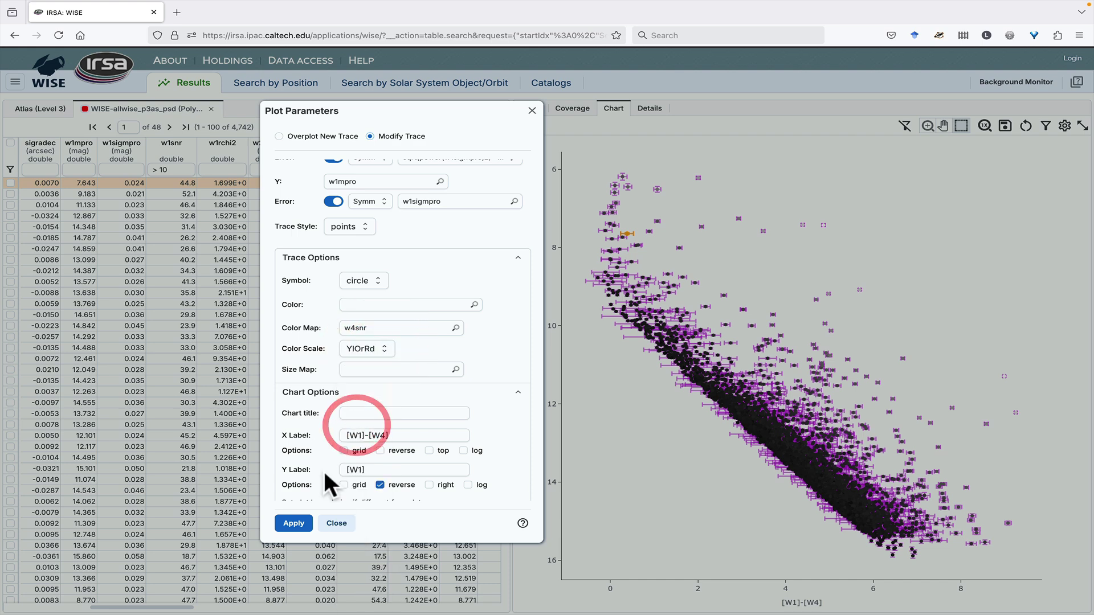
pyautogui.click(294, 523)
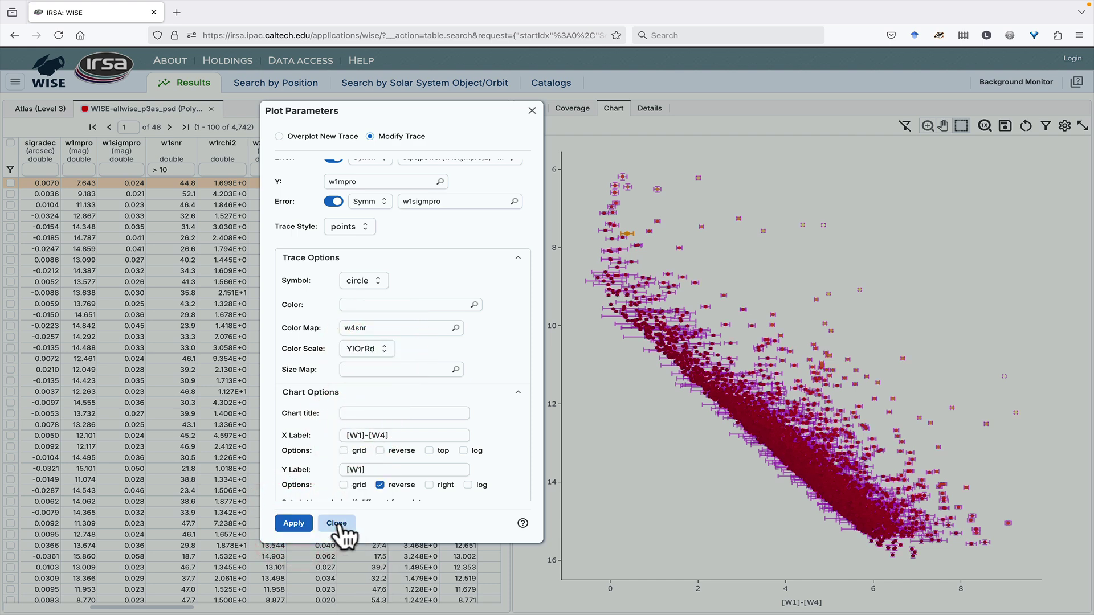
pyautogui.click(336, 523)
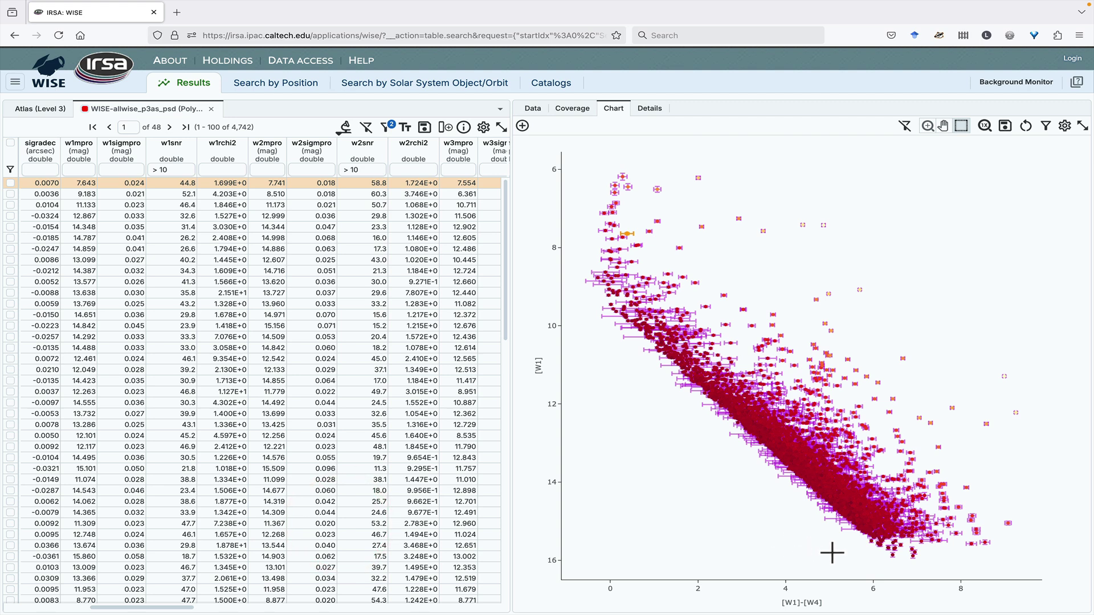
pyautogui.moveTo(824, 225)
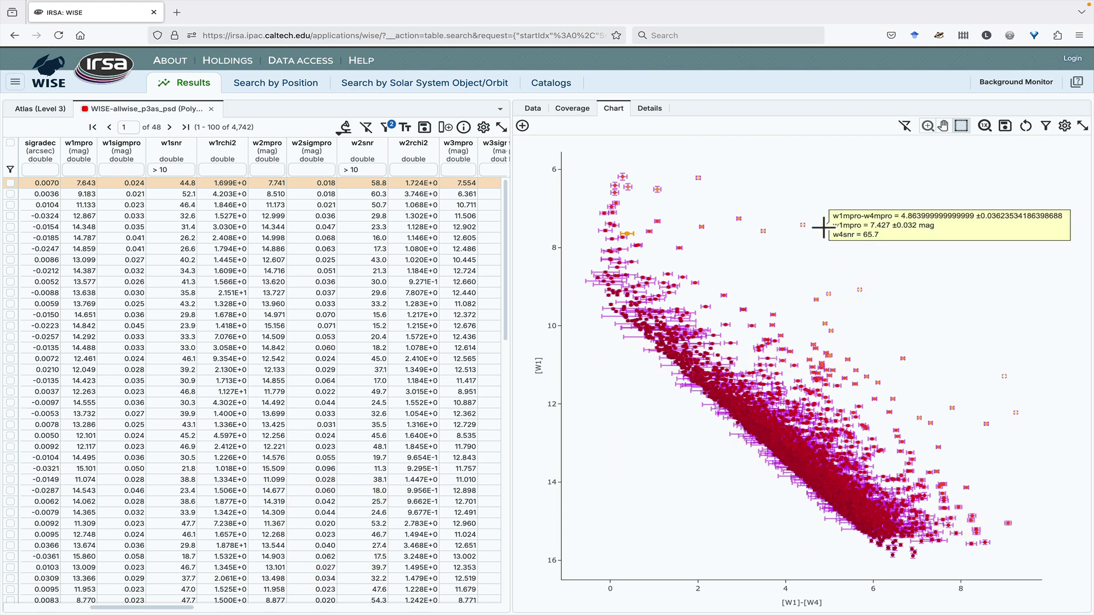
pyautogui.moveTo(1007, 380)
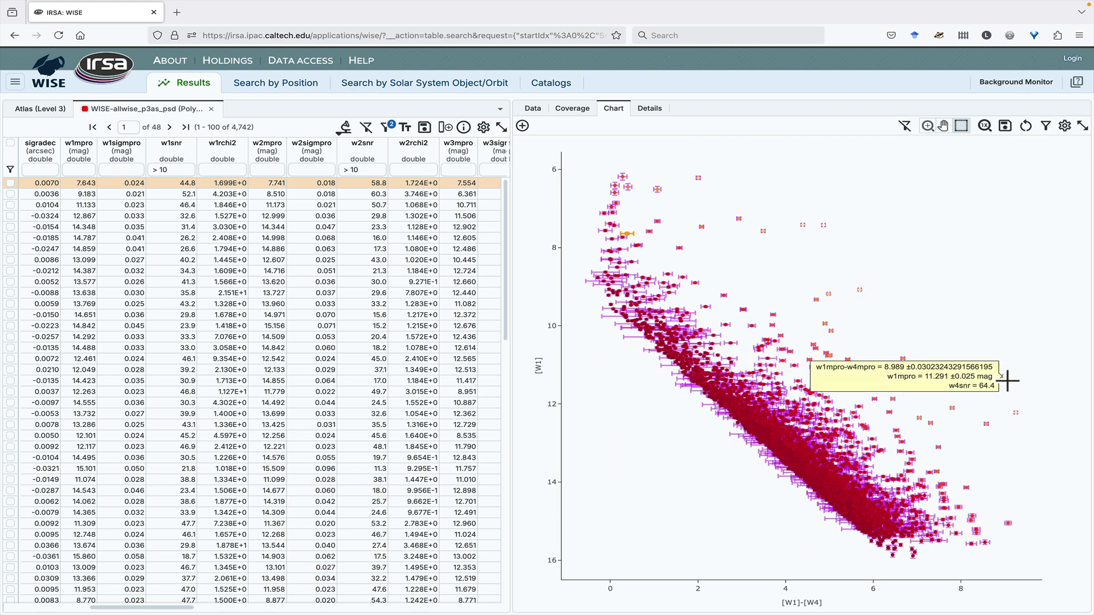
pyautogui.moveTo(814, 466)
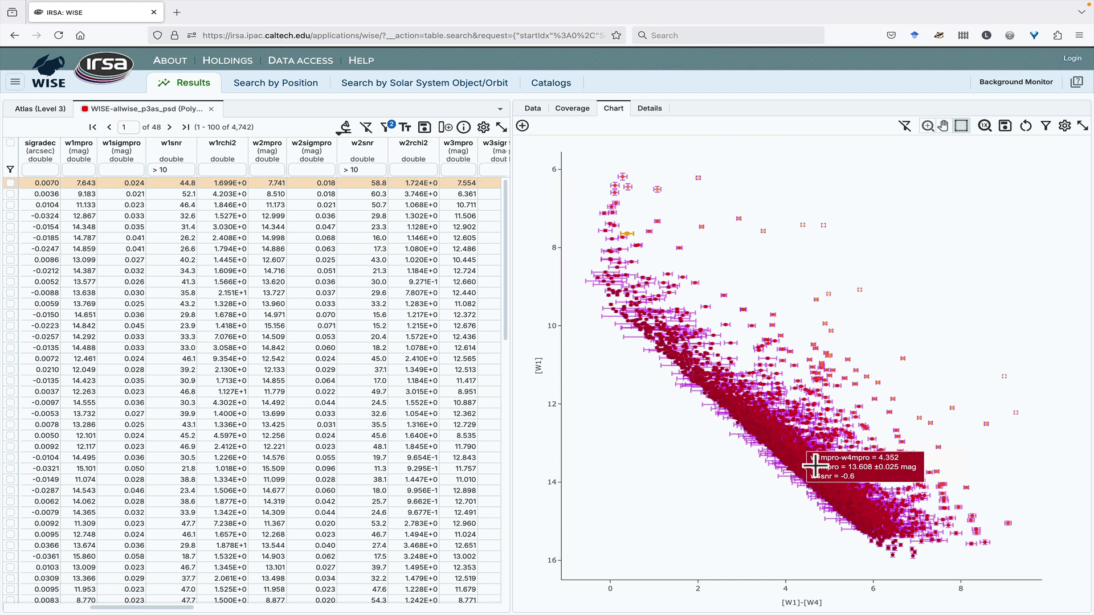
# Map the symbol size to the w3snr column, apply it to the chart and close the plot parameters.
pyautogui.click(1064, 126)
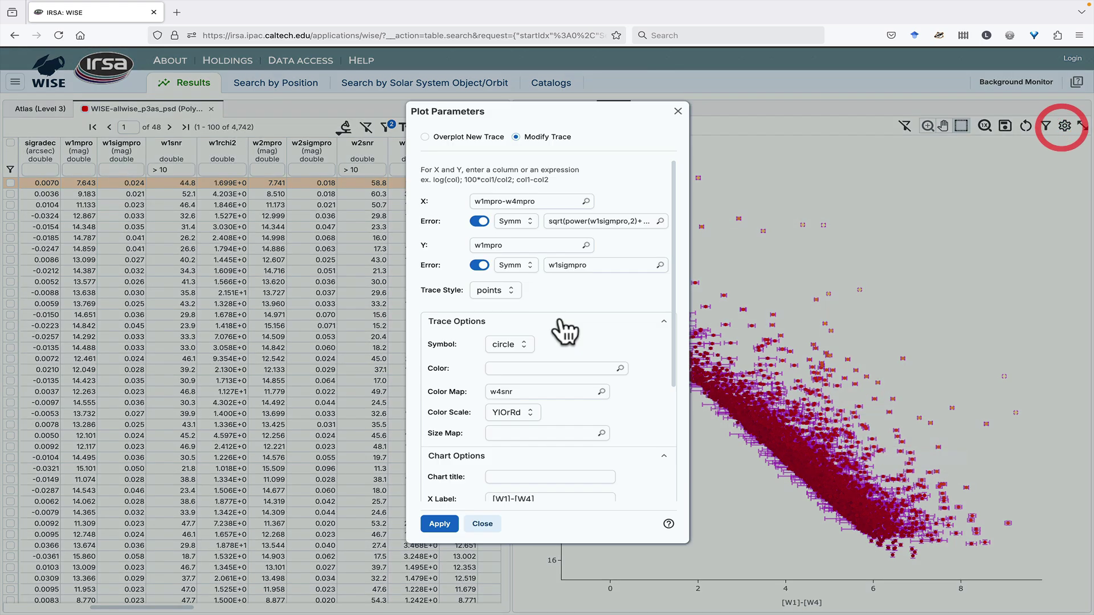
pyautogui.click(533, 435)
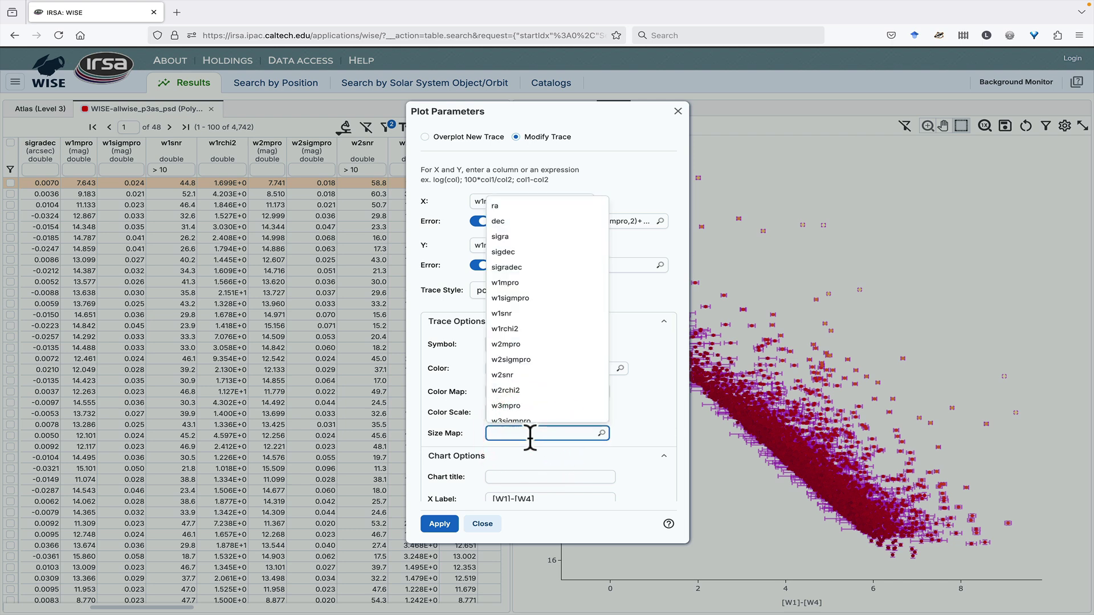
pyautogui.click(515, 431)
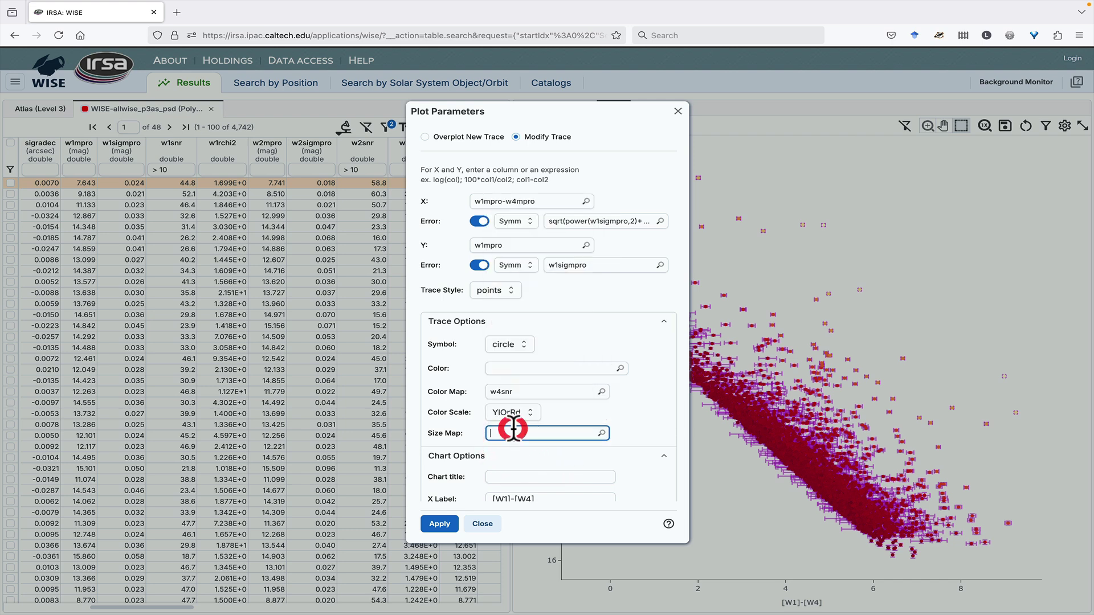
pyautogui.write('w3snr')
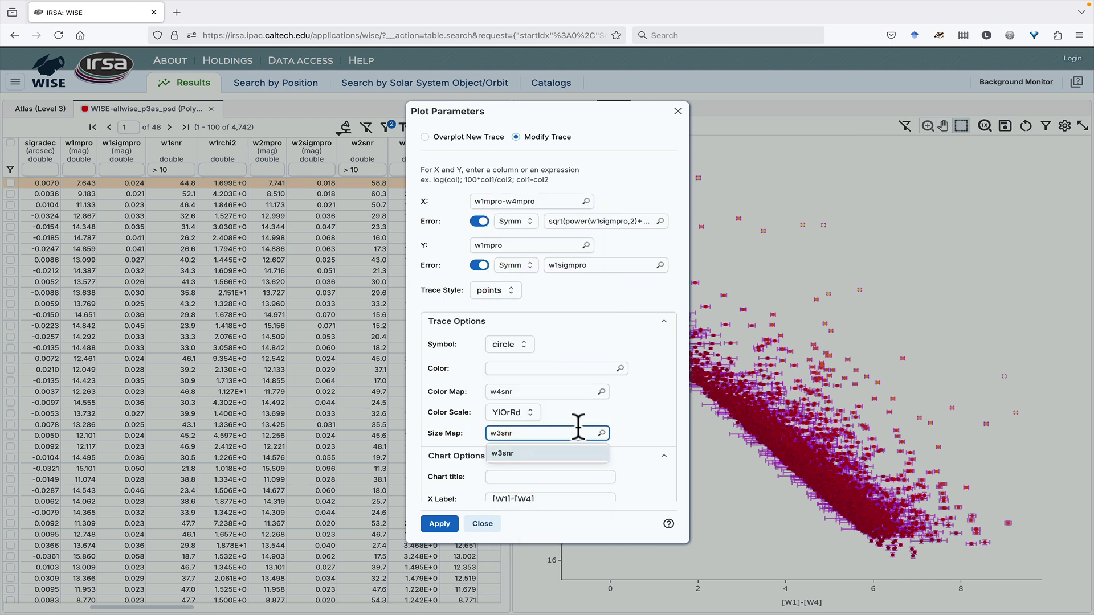
pyautogui.click(638, 429)
pyautogui.click(438, 523)
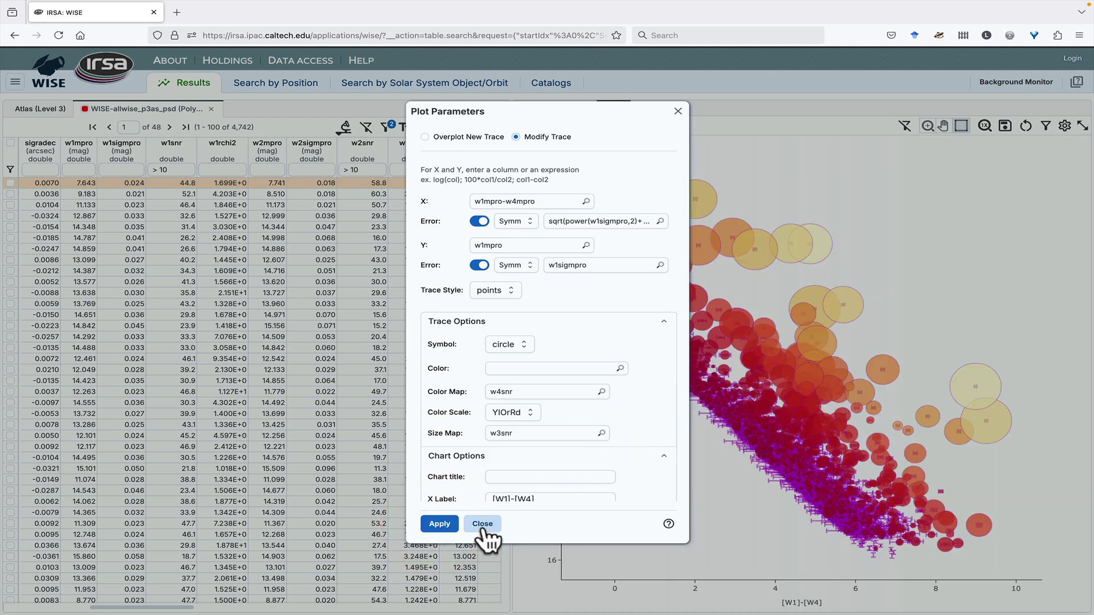
pyautogui.click(483, 527)
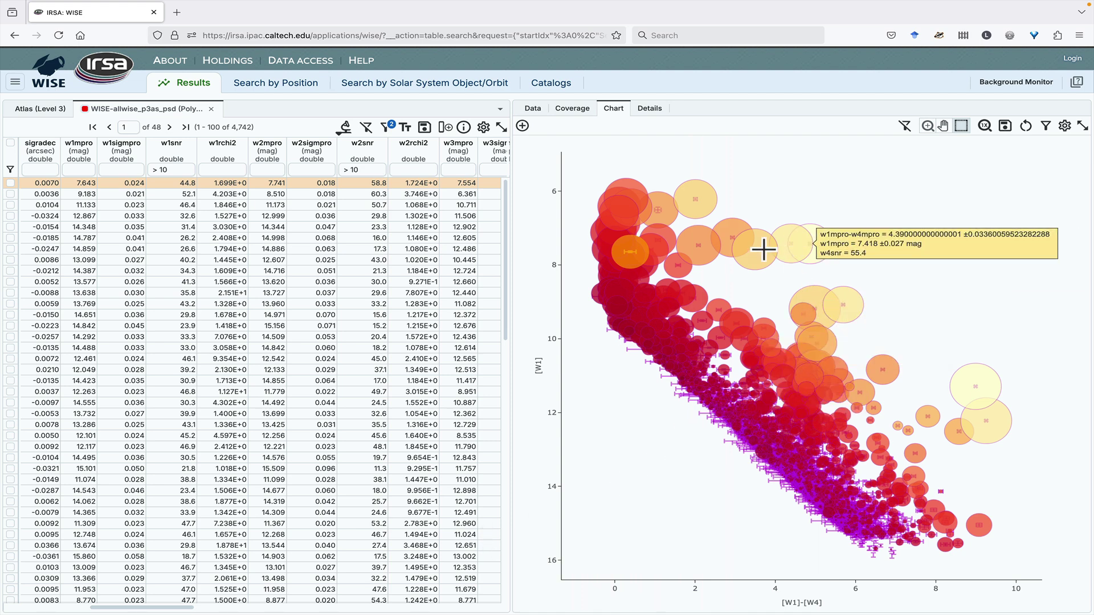
# Inspect several bright points' values, zoom into the chart around them and restore the original chart extent.
pyautogui.moveTo(723, 263)
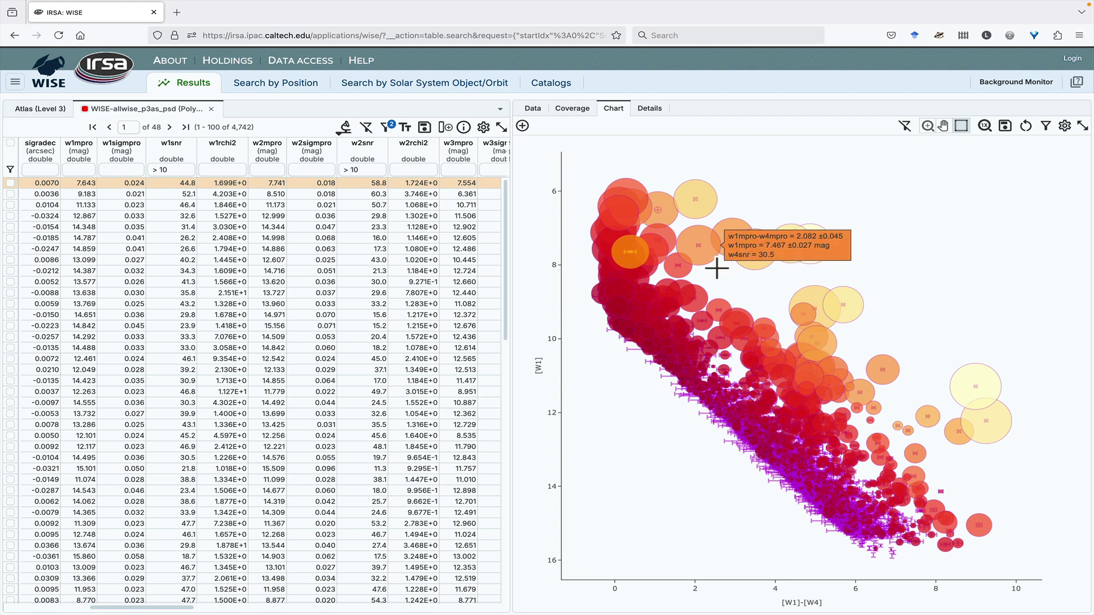
pyautogui.moveTo(664, 212)
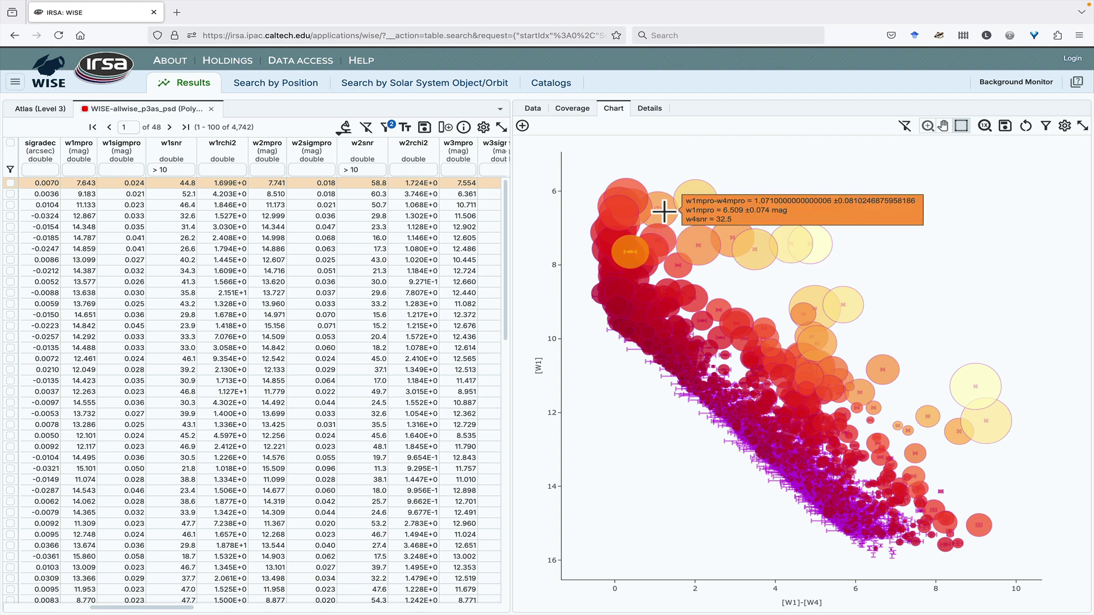
pyautogui.scroll(2, 663, 212)
pyautogui.scroll(4, 664, 211)
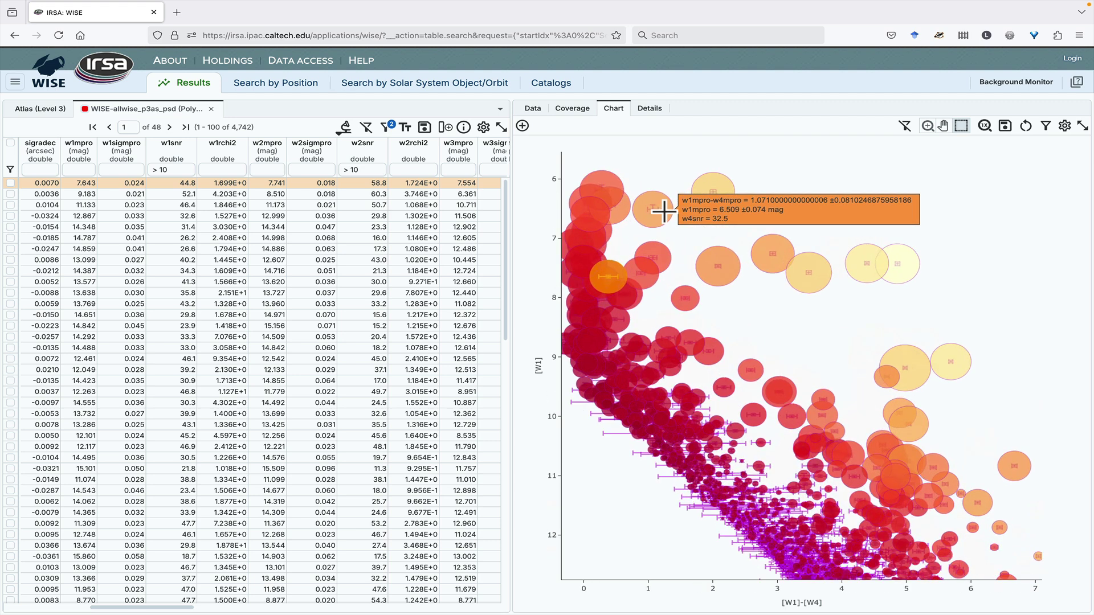
pyautogui.click(984, 126)
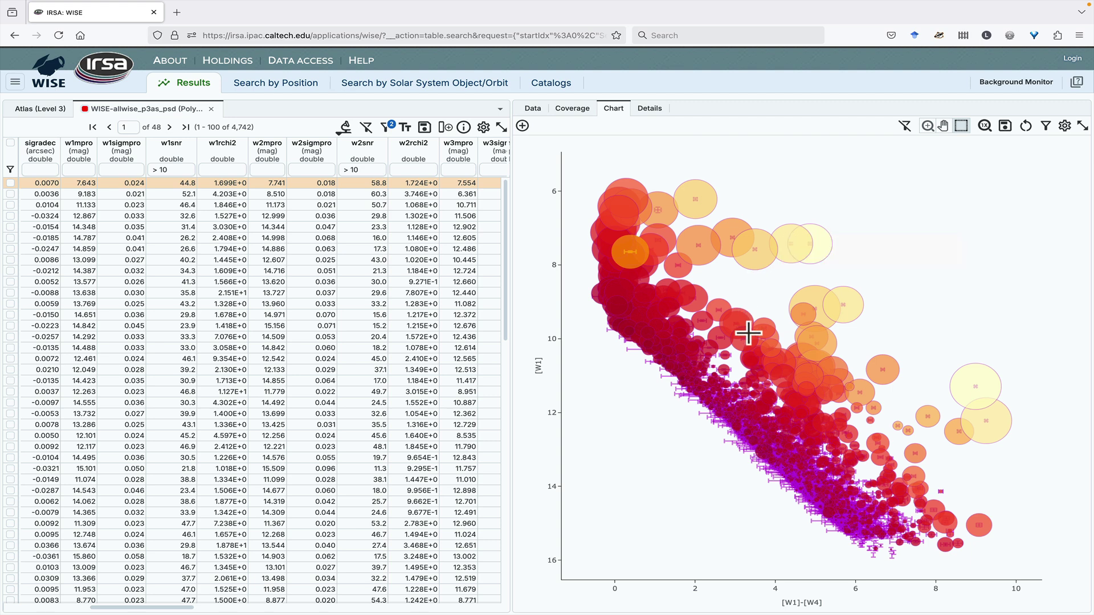
# Highlight a bright source from the chart in the table, then the table row with w1mpro 13.522 in the chart.
pyautogui.click(756, 254)
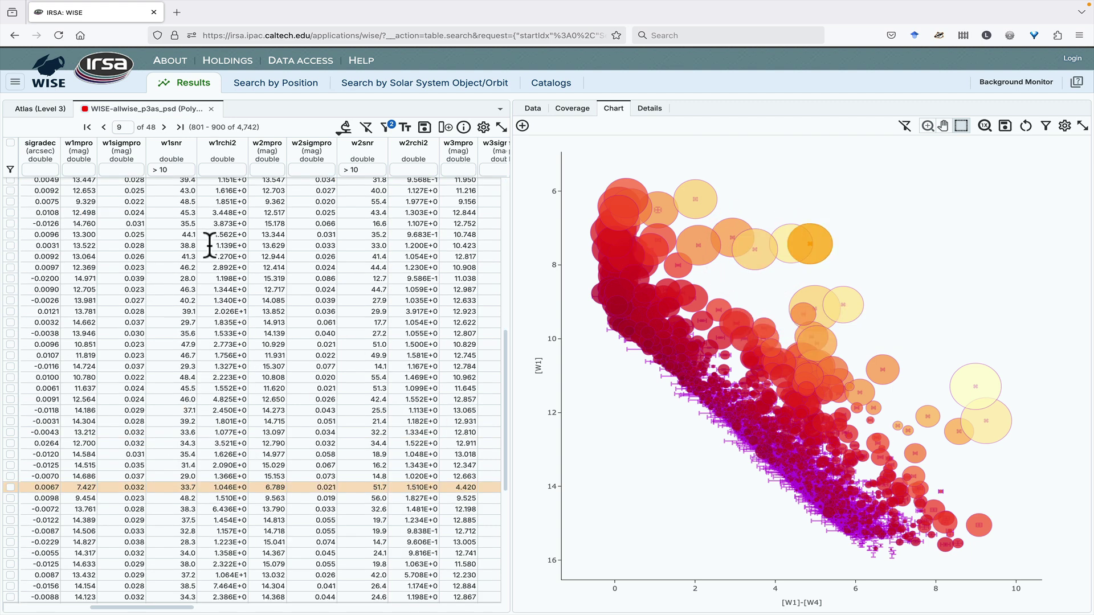
pyautogui.click(221, 246)
pyautogui.moveTo(899, 435)
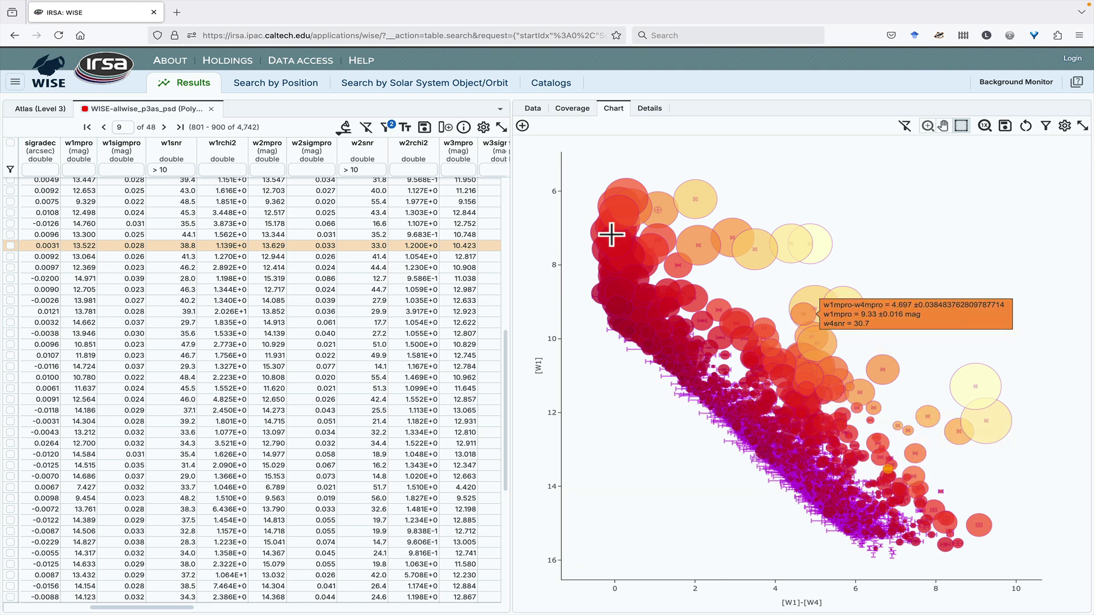
# Filter to sources boxed at about [W1]-[W4] 1.6 to 8.9 and [W1] 5.3 to 9.5, then clear all filters.
pyautogui.moveTo(679, 166); pyautogui.dragTo(969, 323)
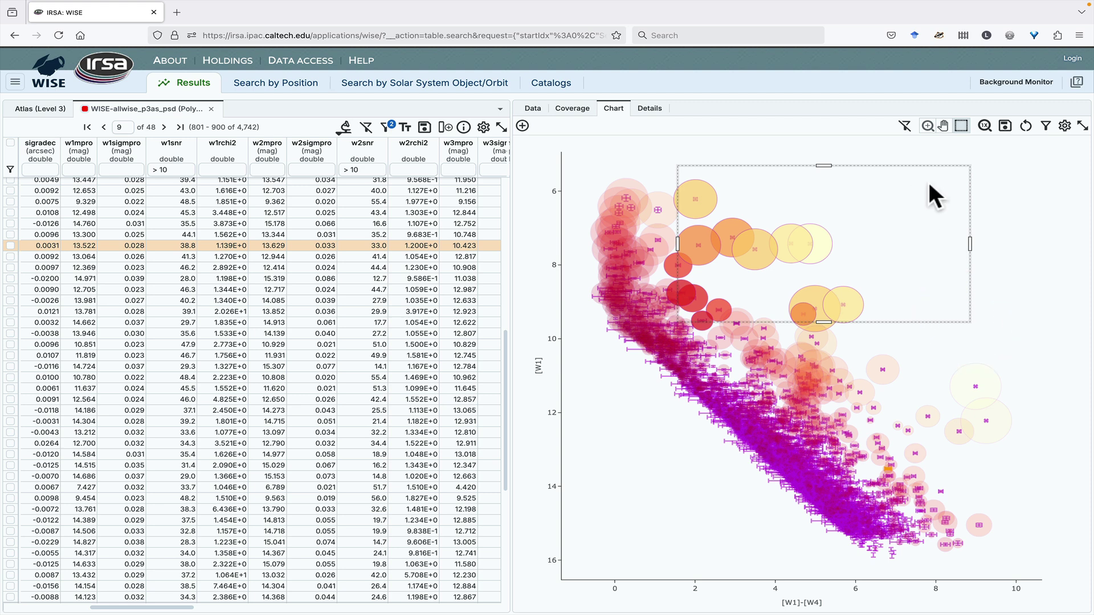
pyautogui.click(889, 126)
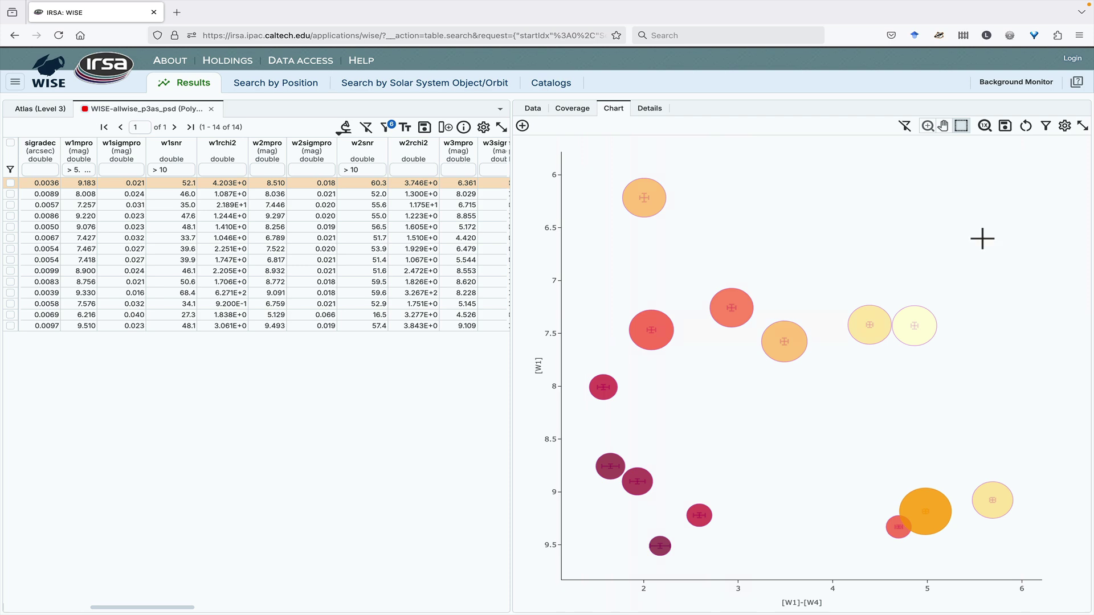
pyautogui.click(906, 126)
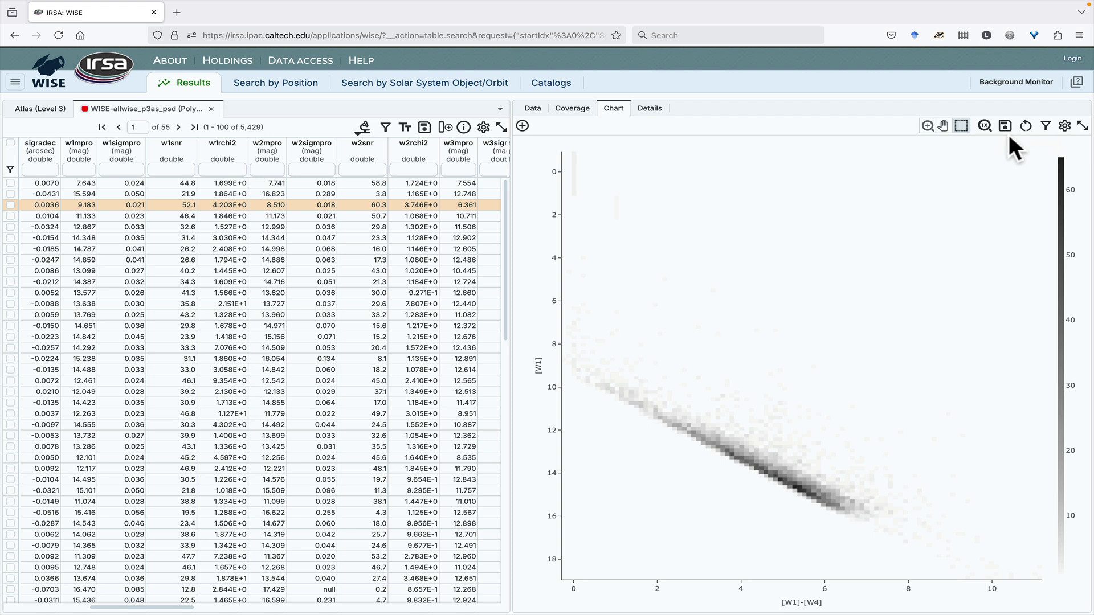
# Open the plot parameters of the binned chart and bring up their online help on changing what is plotted.
pyautogui.click(1064, 125)
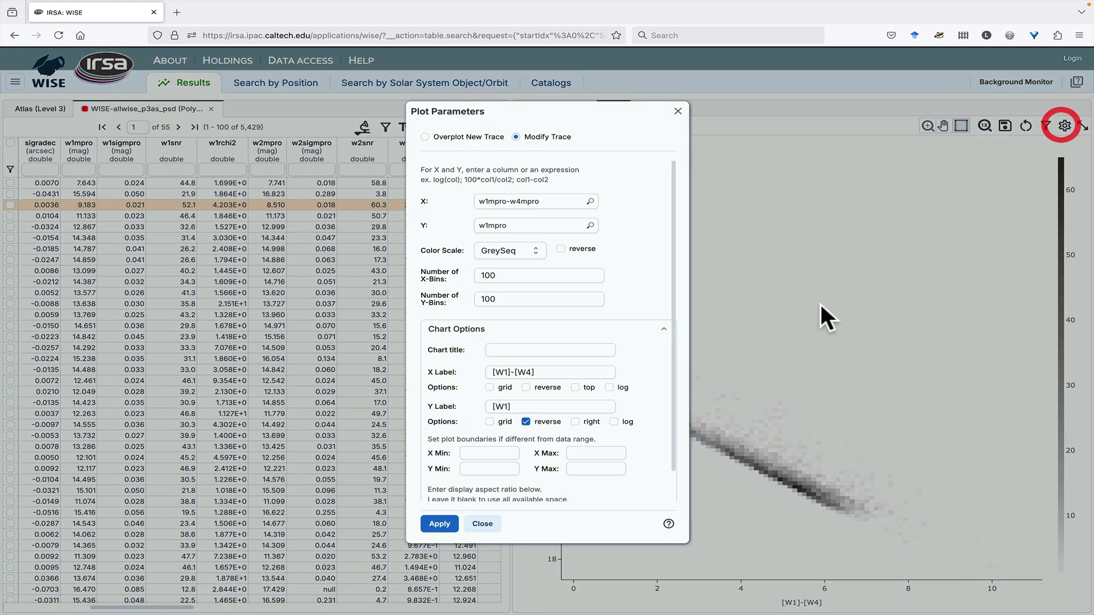
pyautogui.click(670, 524)
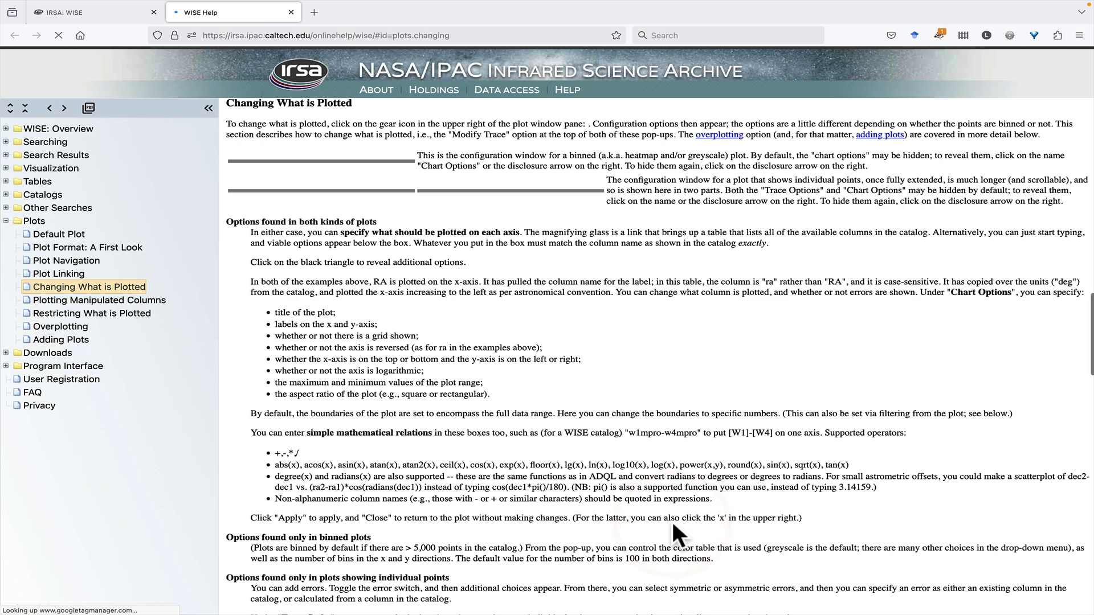